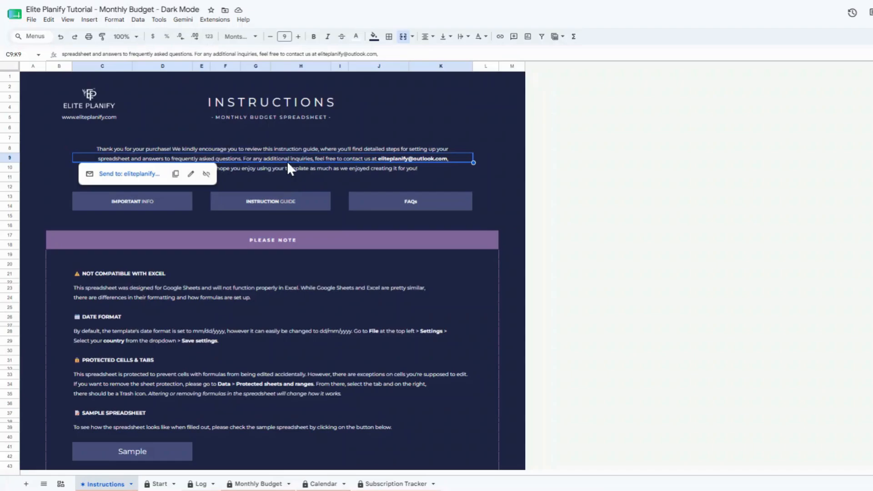
Look over the navigation links on the Instructions sheet and follow the Instruction Guide link
left_click_drag(189, 200, 406, 196)
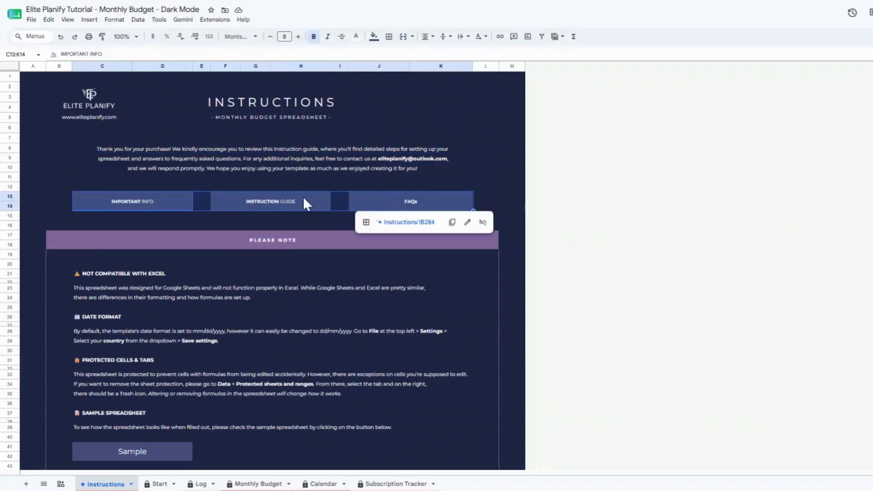
left_click(128, 222)
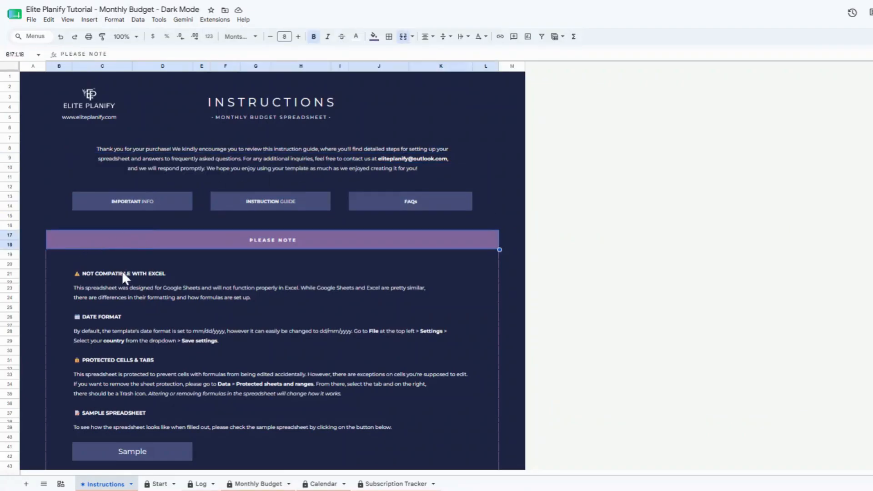
left_click(285, 207)
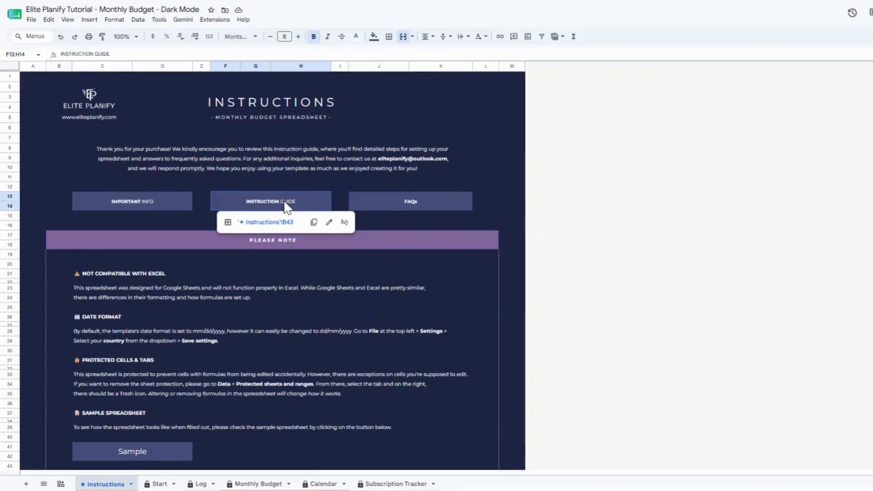
left_click(269, 222)
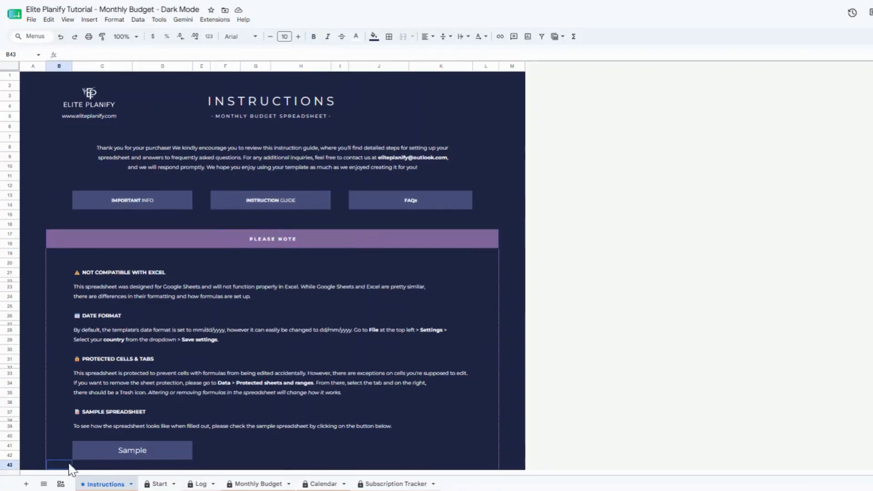
Jump to the FAQ section of the Instructions sheet, look through it to the end and return to the top
left_click(405, 204)
left_click(409, 221)
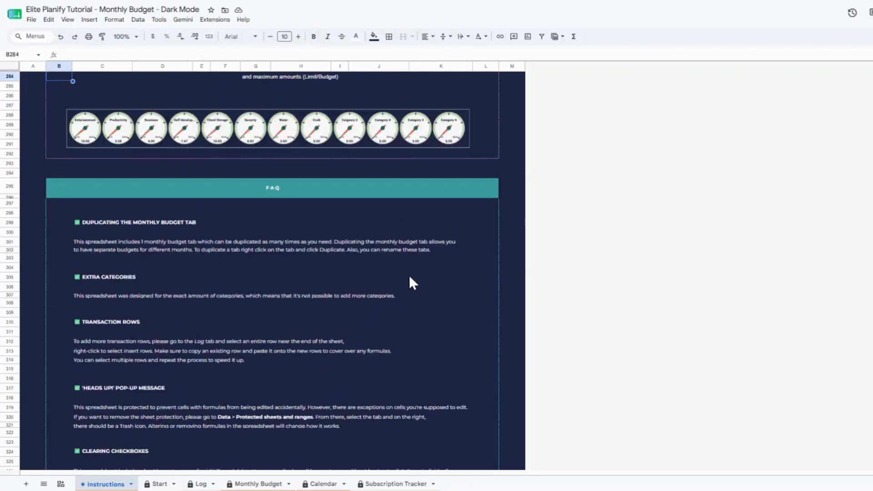
scroll(409, 272, "down", 10)
left_click(273, 413)
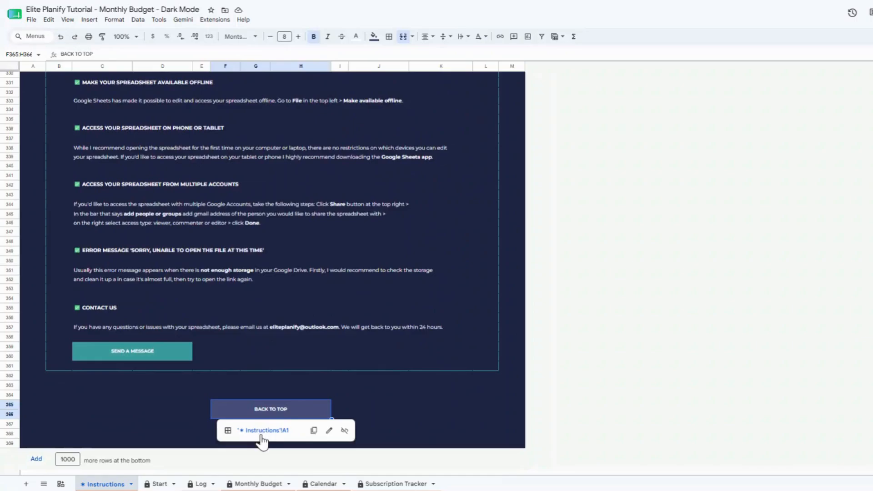
left_click(262, 431)
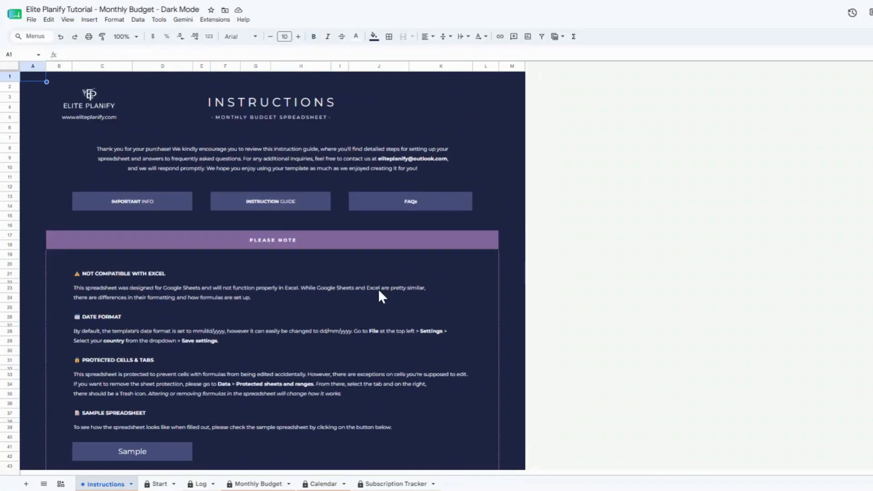
Open the Start sheet and examine its totals boxes and the Income, Bills, Expenses, Savings and Debt columns
left_click(160, 483)
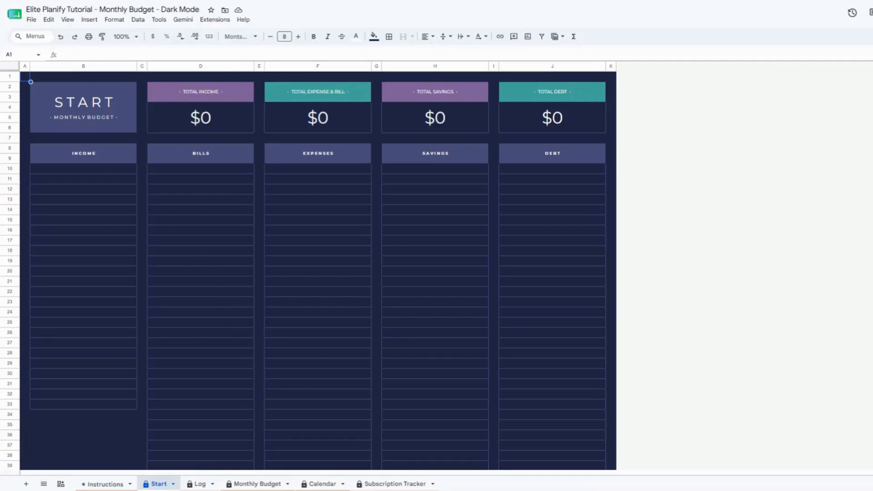
left_click(114, 169)
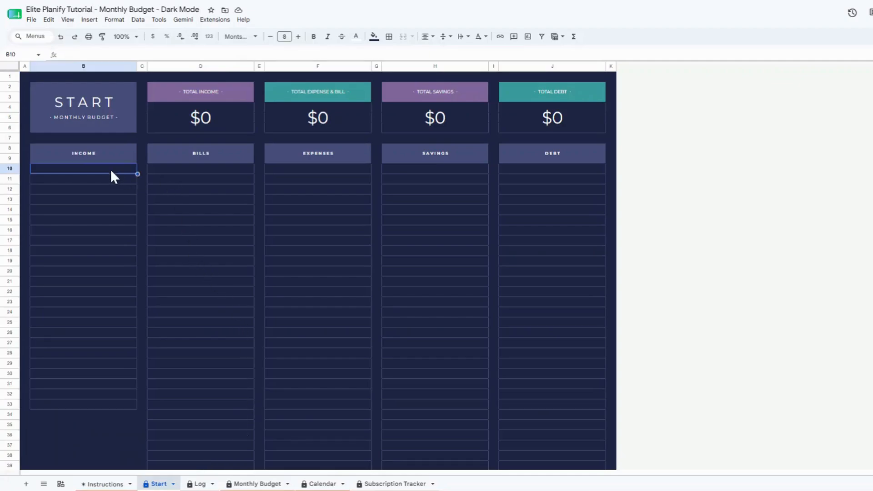
left_click_drag(182, 88, 575, 120)
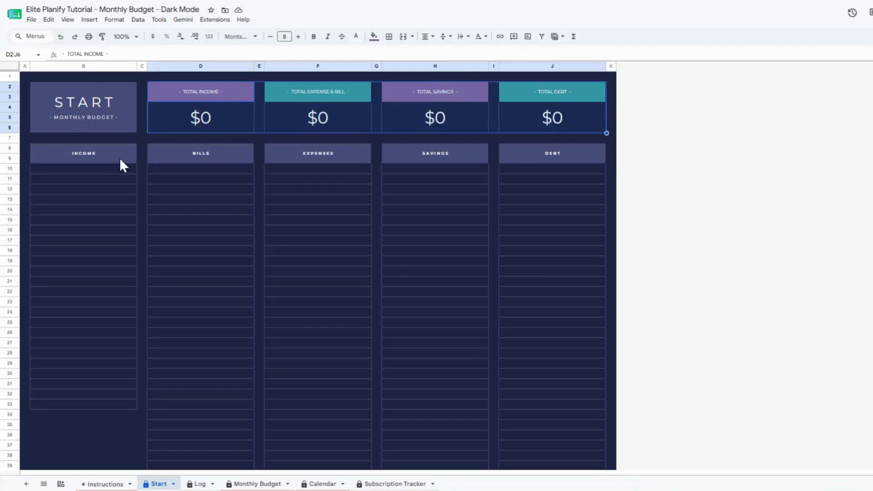
left_click_drag(119, 157, 561, 401)
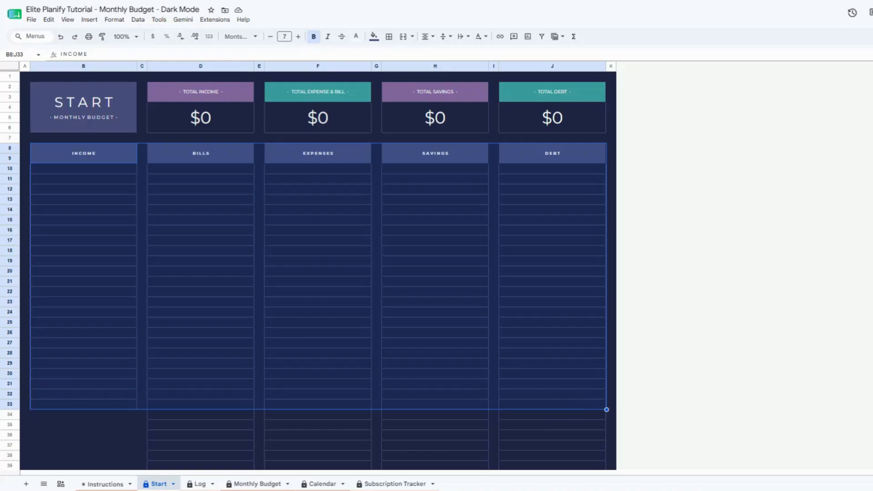
List the income categories from B10 down: Salary 1, Salary 2, Freelance, Side Hustles and Business
left_click(76, 173)
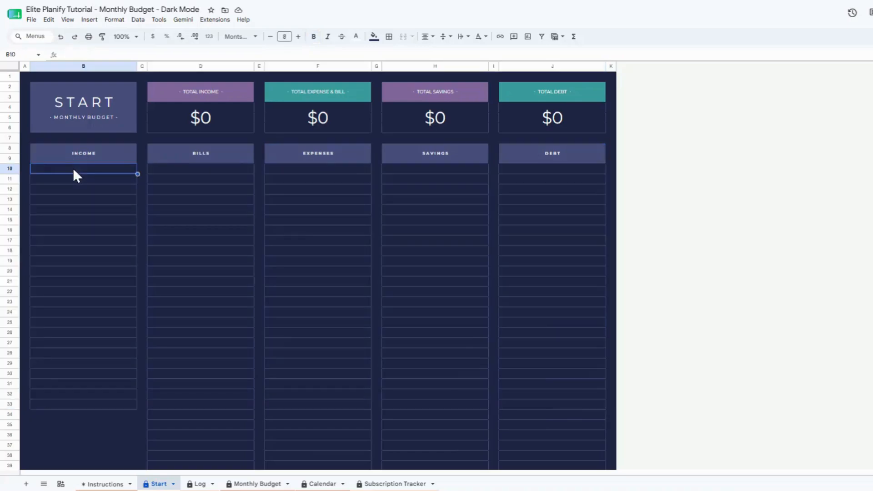
type("Salary 1")
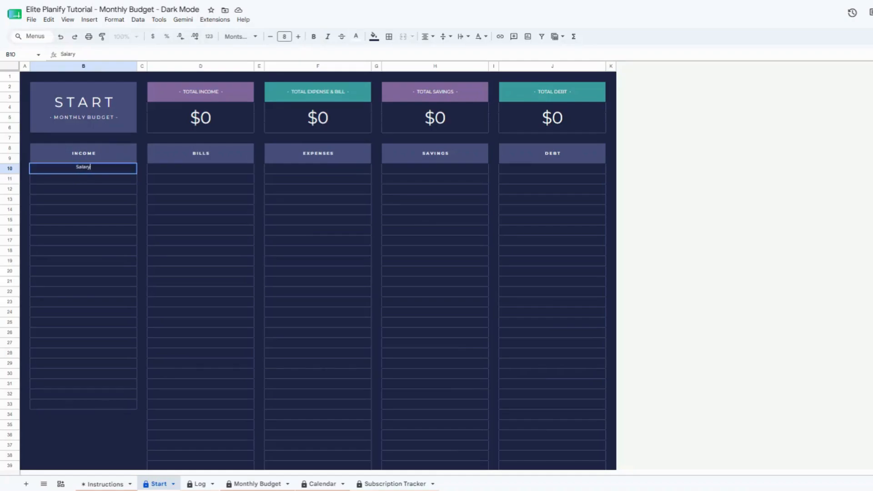
key("Return")
type("Salary 2")
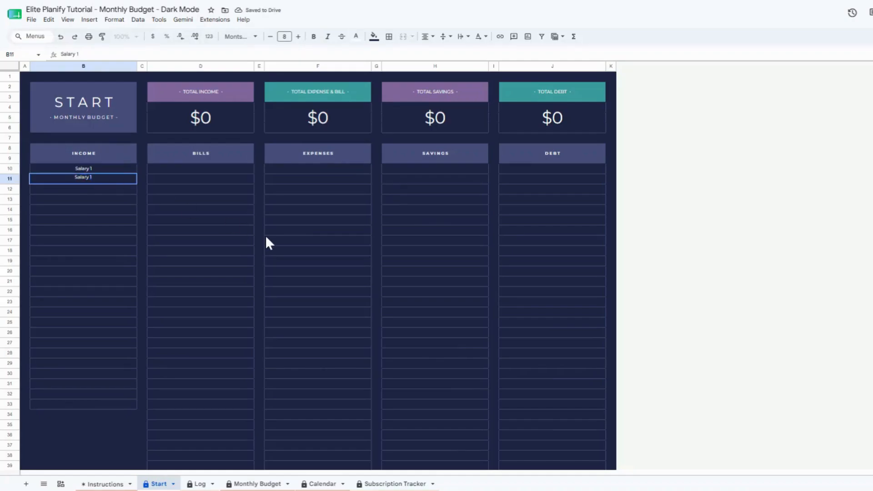
key("Return")
type("Freelance")
key("Return")
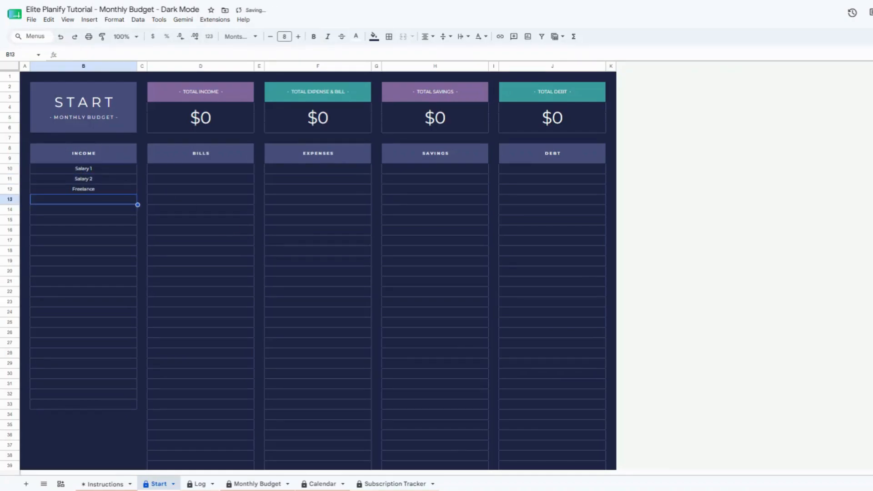
type("Side Hustles")
key("Return")
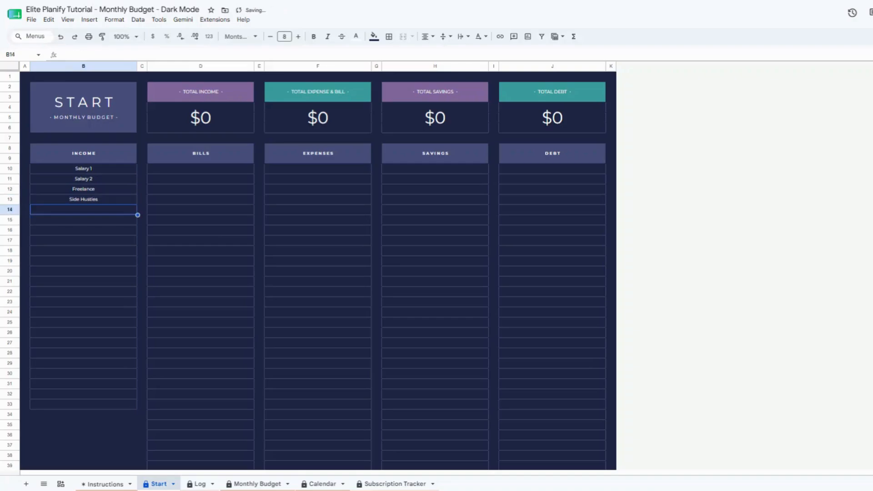
type("Business")
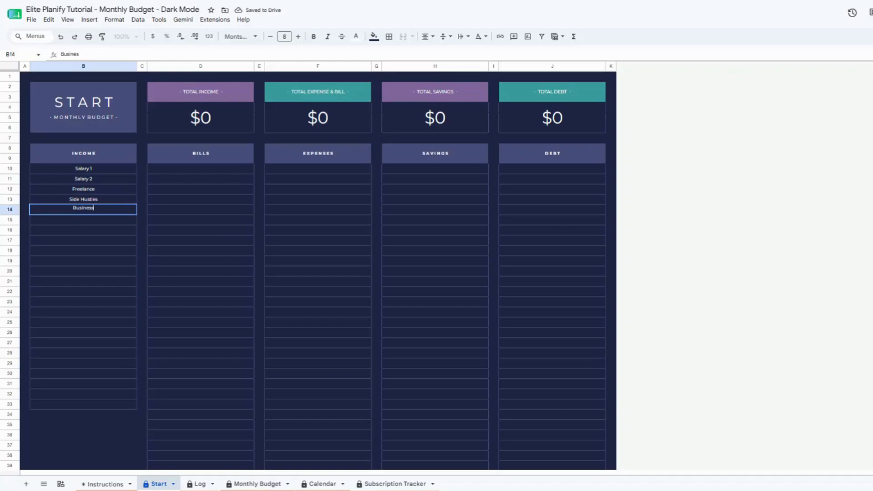
key("Return")
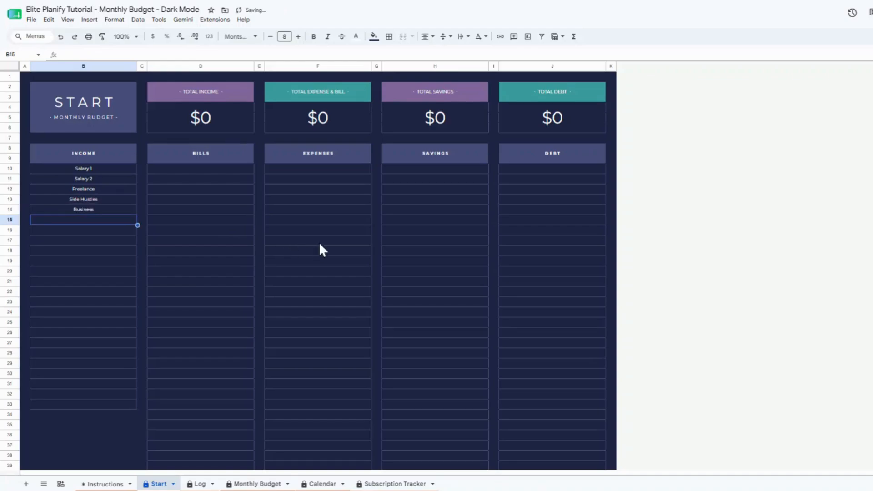
List the bill categories from D10 down: Water, Electricity and LPG
left_click(241, 170)
type("Water")
key("Return")
type("E")
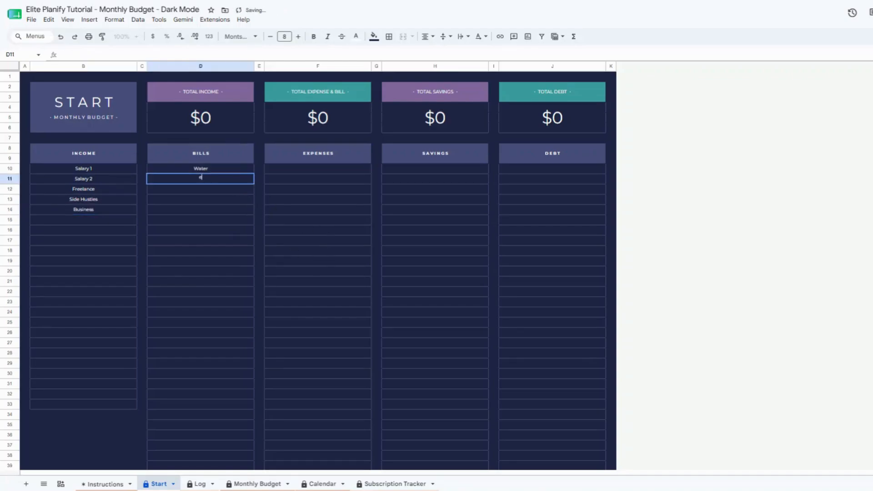
type("lectricity")
key("ctrl+BackSpace")
type("Electricity")
key("Return")
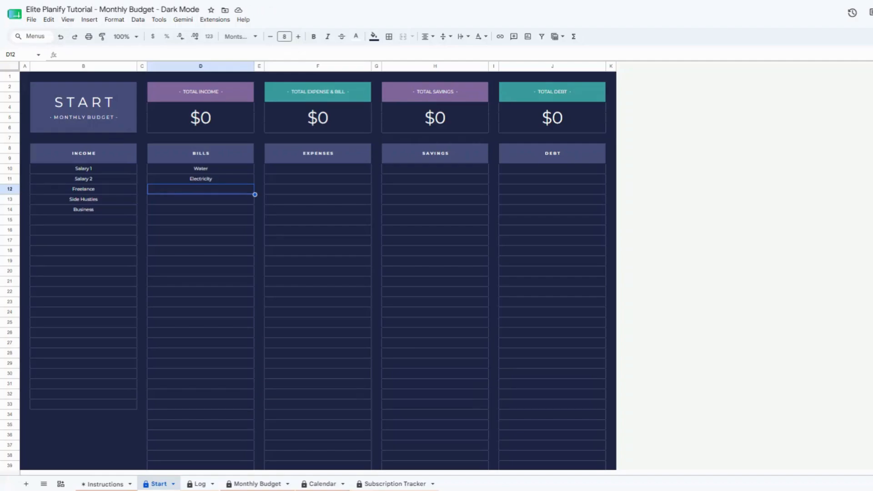
type("LPG")
key("Return")
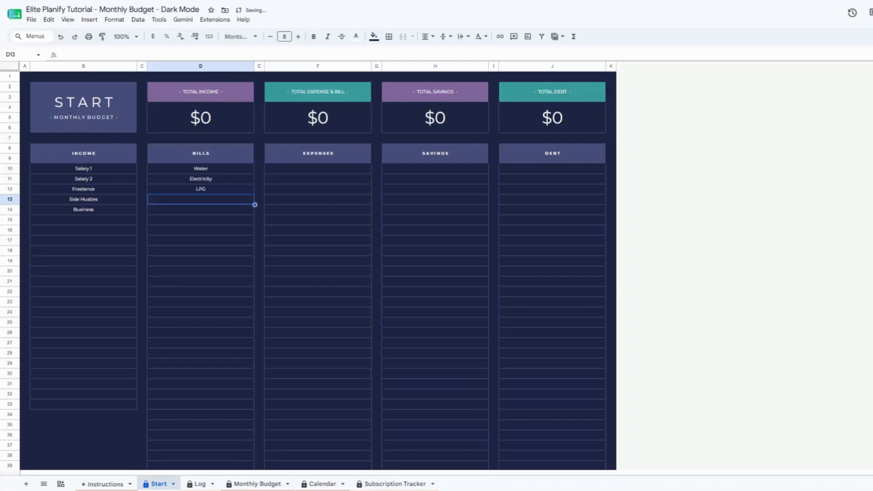
List the expense categories from F10 down: House Decor, Gifts, Food, Grocery and Shopping
left_click(325, 170)
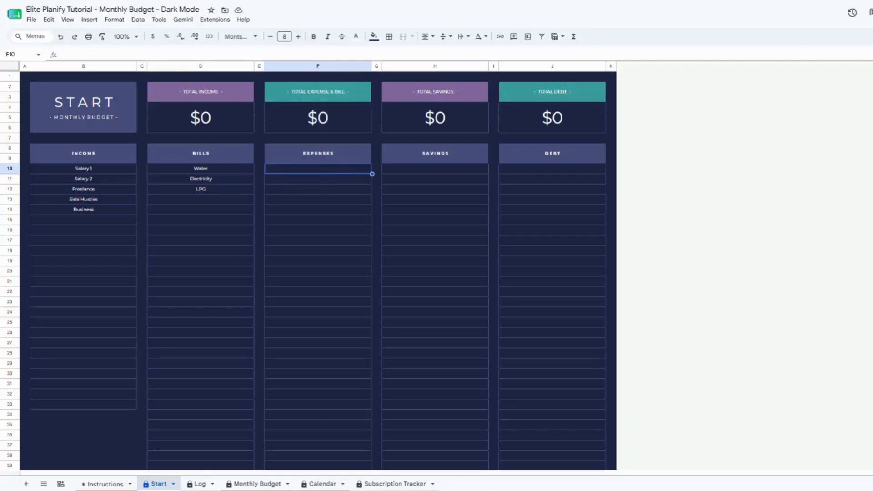
type("House")
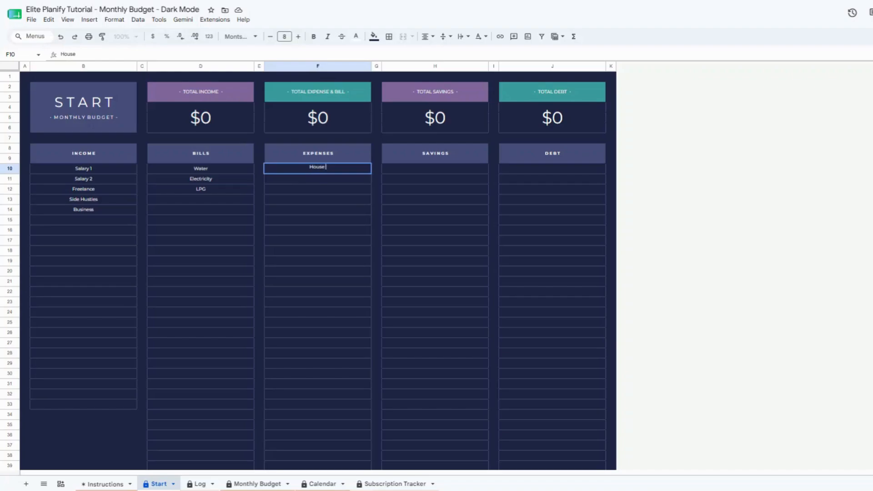
type(" Decor")
key("Return")
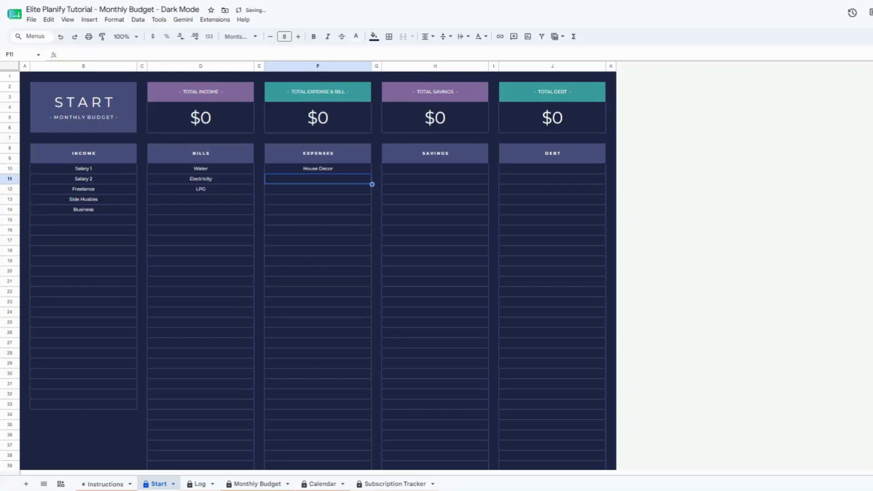
type("Gifts")
key("Return")
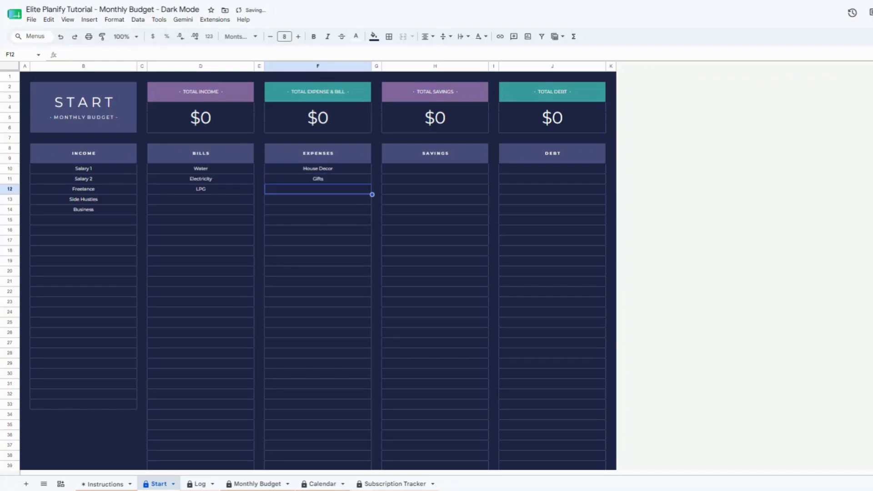
type("GFood")
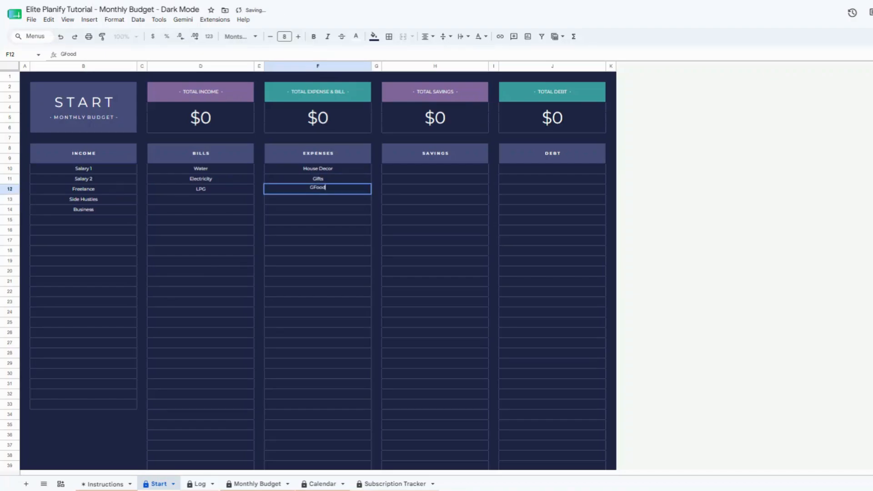
key("BackSpace")
type("Food")
key("Return")
type("Grocery")
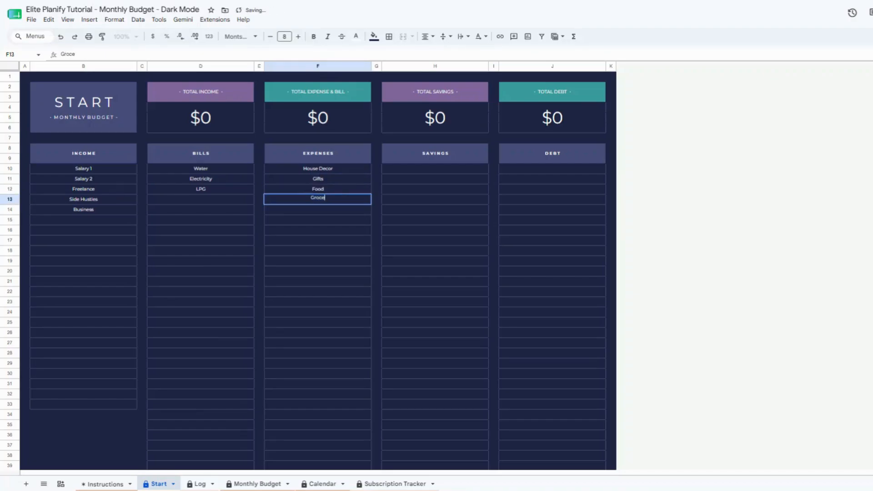
key("Return")
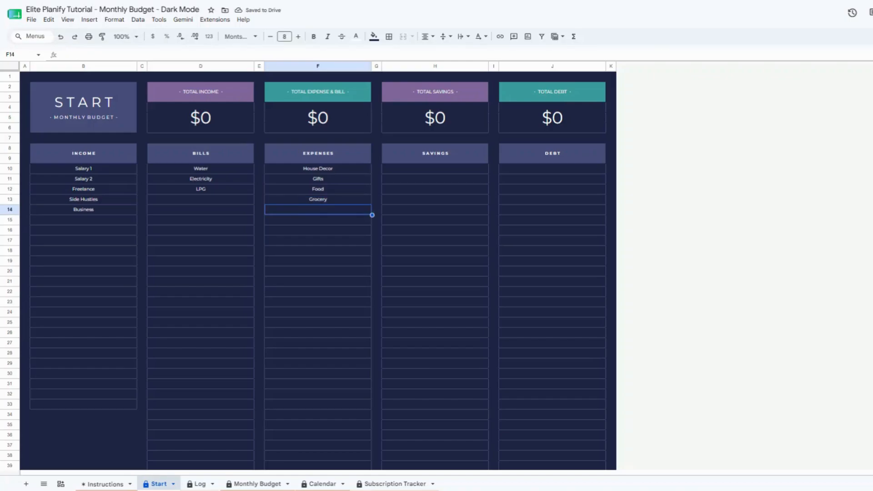
type("Shopping")
key("Return")
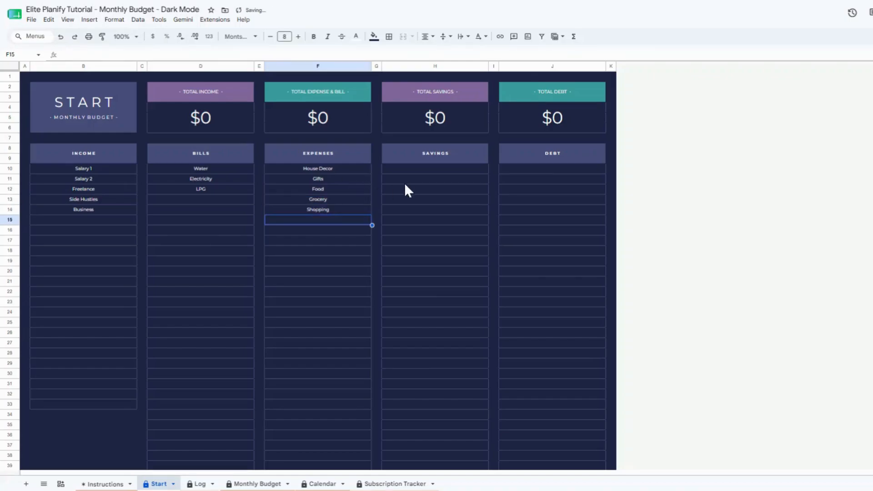
List Education and Car as savings categories, starting in H10
left_click(405, 169)
type("Education")
key("Return")
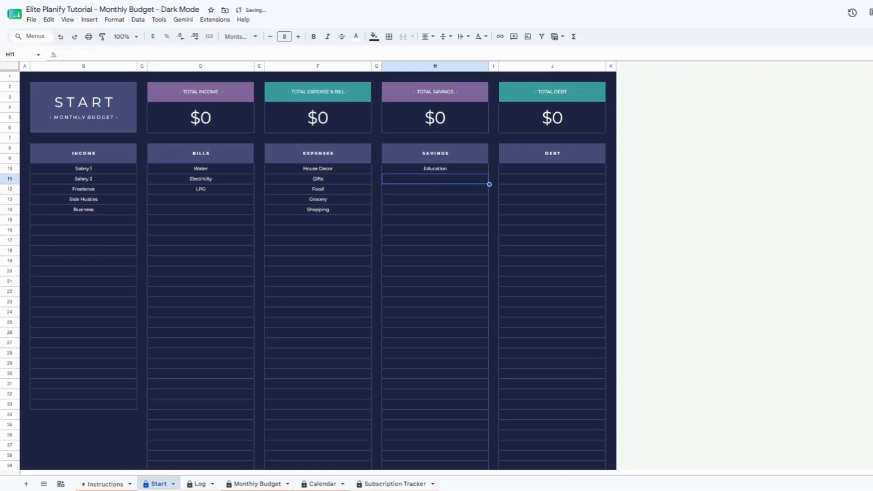
type("Car")
key("Return")
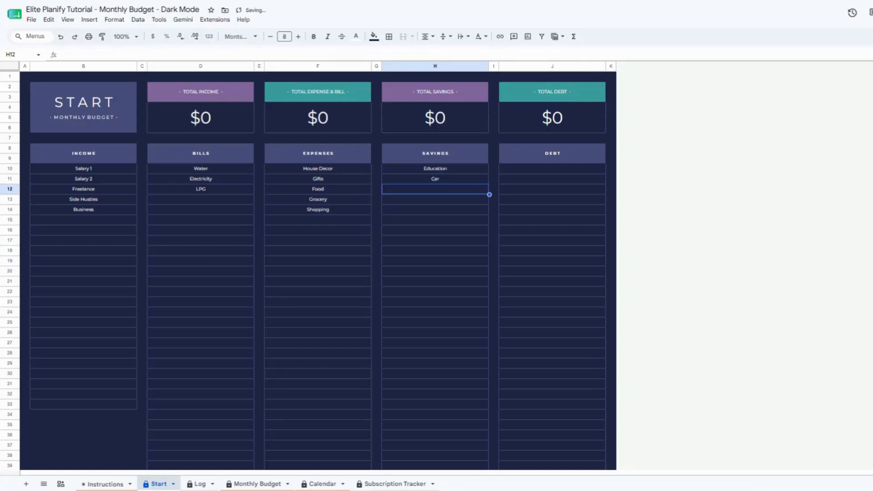
List House and Medical as debt categories, starting in J10
left_click(554, 169)
type("House")
key("Return")
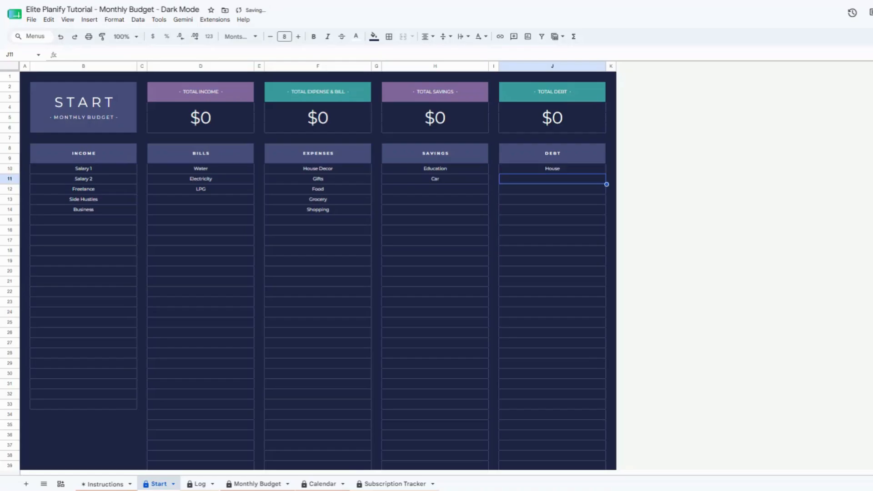
type("Medical")
key("Return")
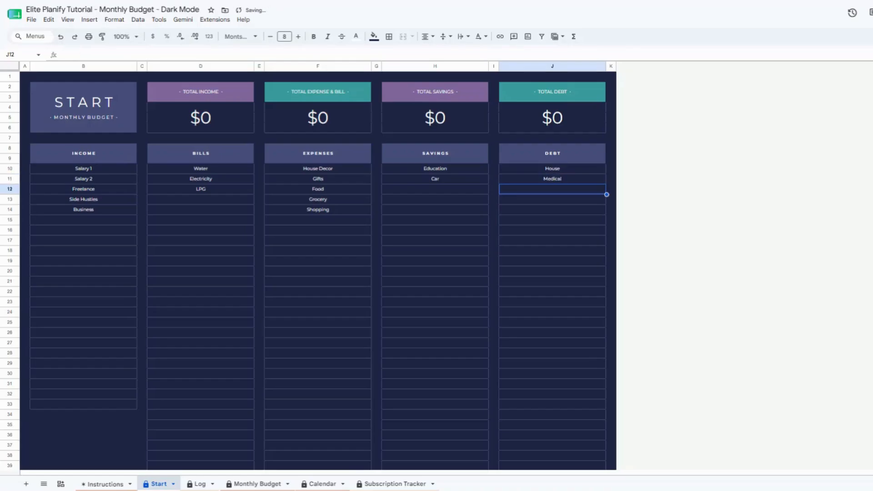
Open the Log sheet and look over the columns of its transactions table
left_click(200, 483)
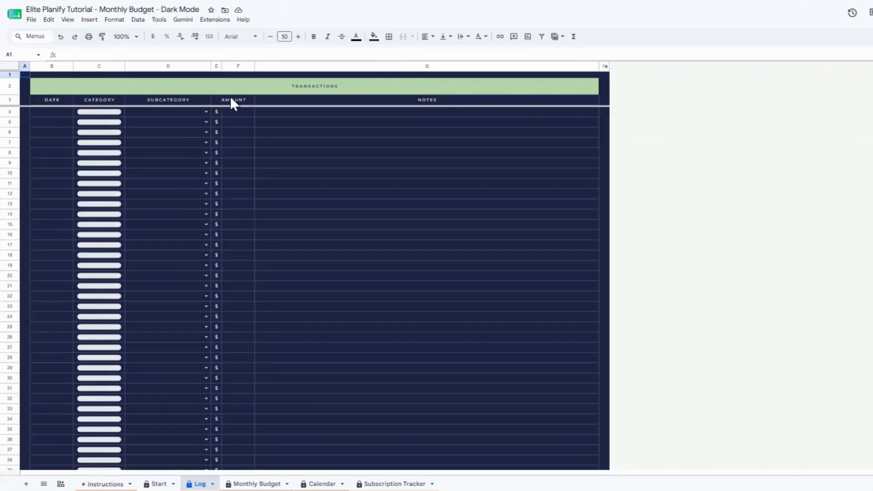
left_click_drag(238, 88, 249, 236)
left_click(249, 236)
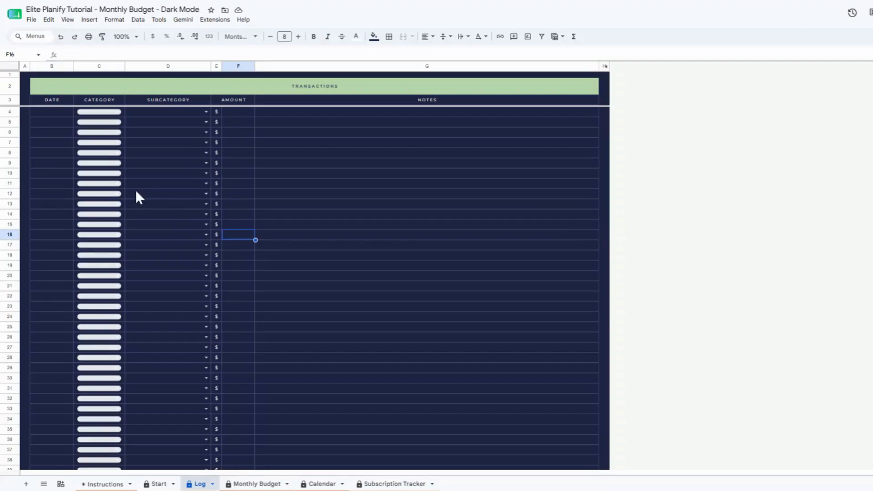
Fill the first two transaction rows with date 8 Jul 2026 as Income and 9 Jul 2026 as Bills
double_click(46, 112)
left_click(46, 170)
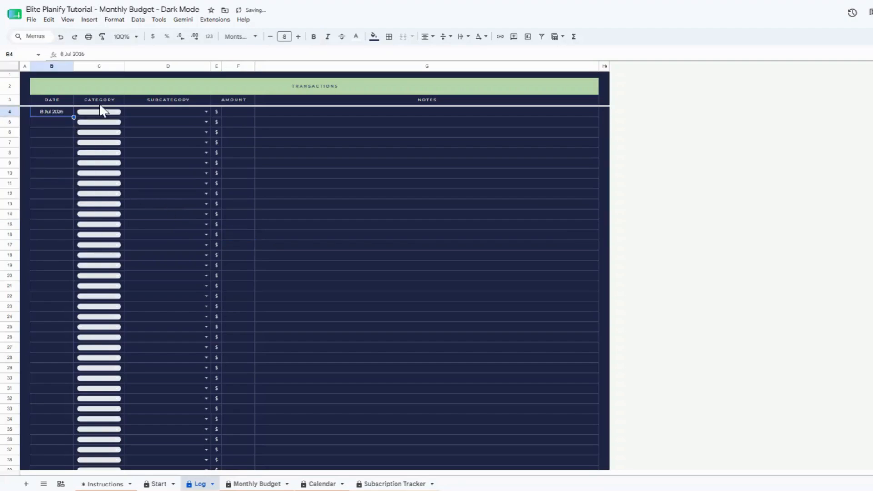
left_click(103, 111)
left_click(116, 122)
double_click(51, 122)
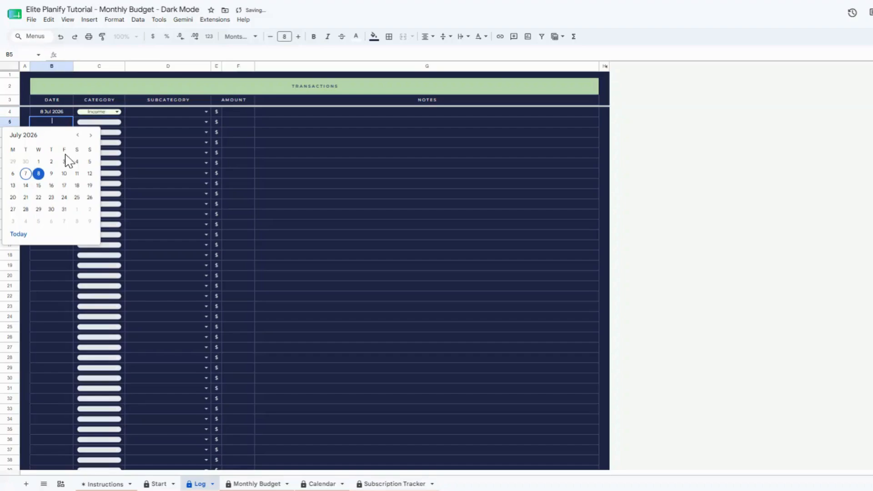
left_click(49, 175)
left_click(99, 122)
left_click(101, 146)
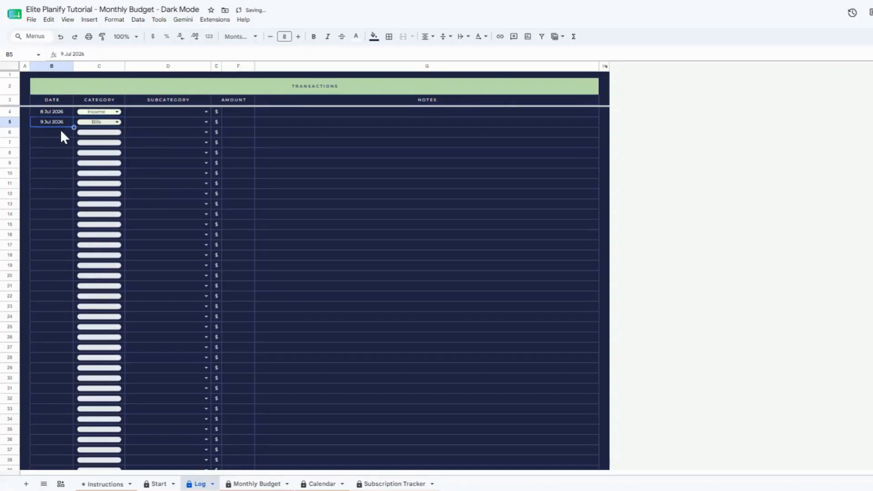
Set the third transaction's date to 7 Jul 2026 and its category to Expenses
double_click(60, 130)
left_click(26, 184)
left_click(99, 132)
left_click(91, 171)
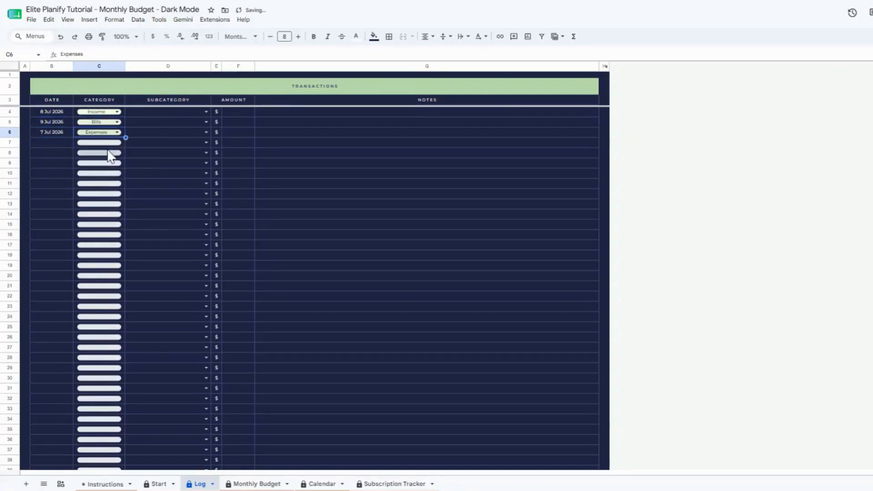
Set the categories in C7 to C12 to Savings, Debt, Bills, Expenses, Debt and Savings
left_click(99, 143)
left_click(107, 199)
left_click(95, 152)
left_click(91, 219)
left_click(99, 162)
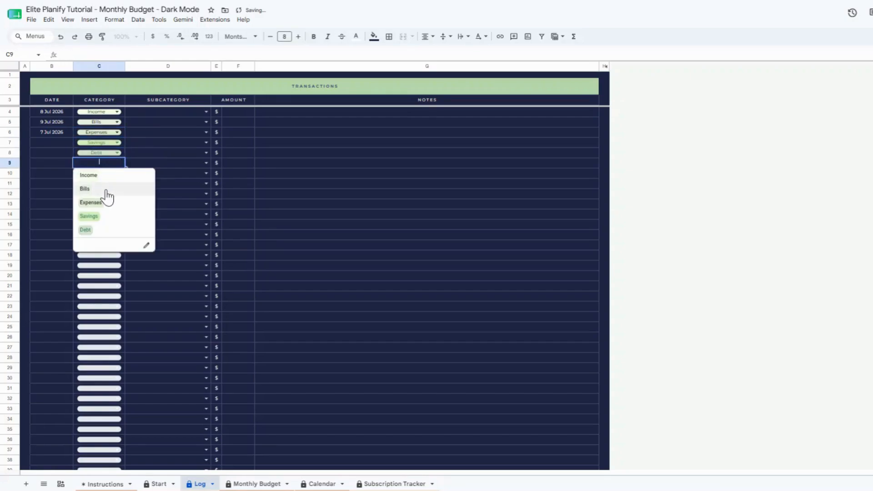
left_click(110, 187)
left_click(99, 173)
left_click(91, 213)
left_click(99, 183)
left_click(86, 250)
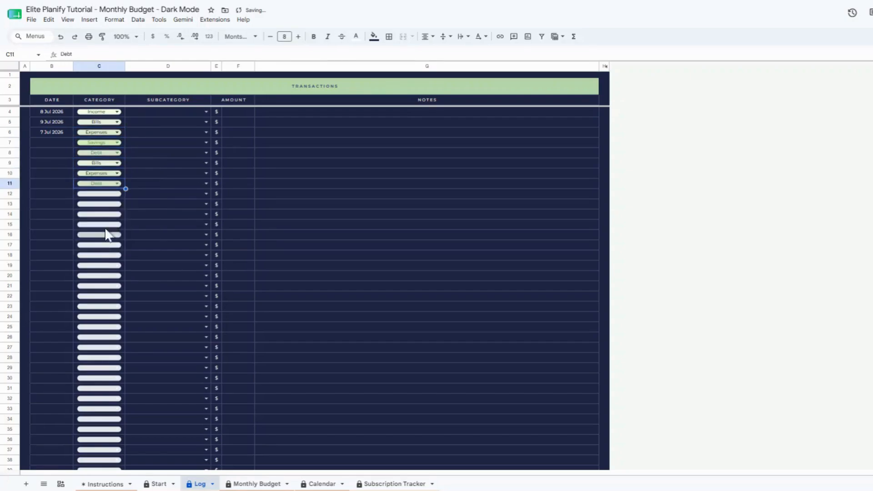
left_click(99, 193)
left_click(89, 247)
Date the transactions in B7 to B12 as 2 Jul 2026
double_click(46, 146)
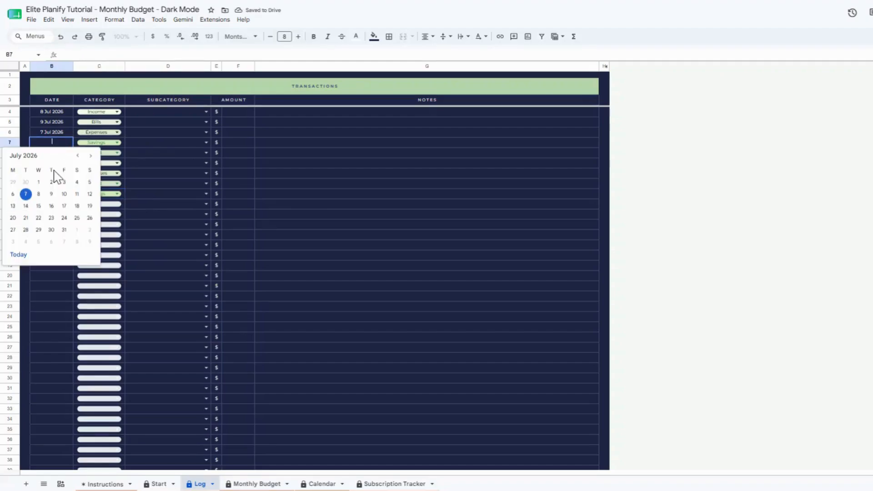
left_click(59, 180)
double_click(53, 153)
left_click(60, 191)
double_click(54, 162)
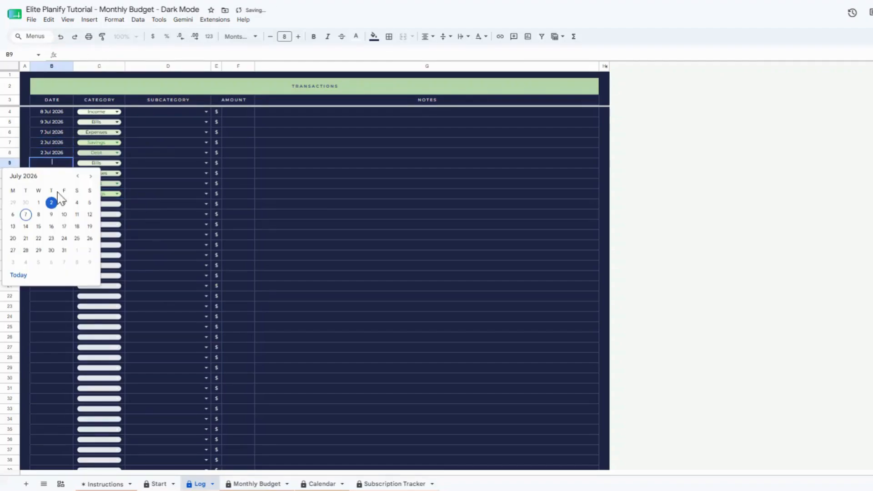
left_click(61, 201)
double_click(58, 175)
left_click(52, 213)
double_click(55, 184)
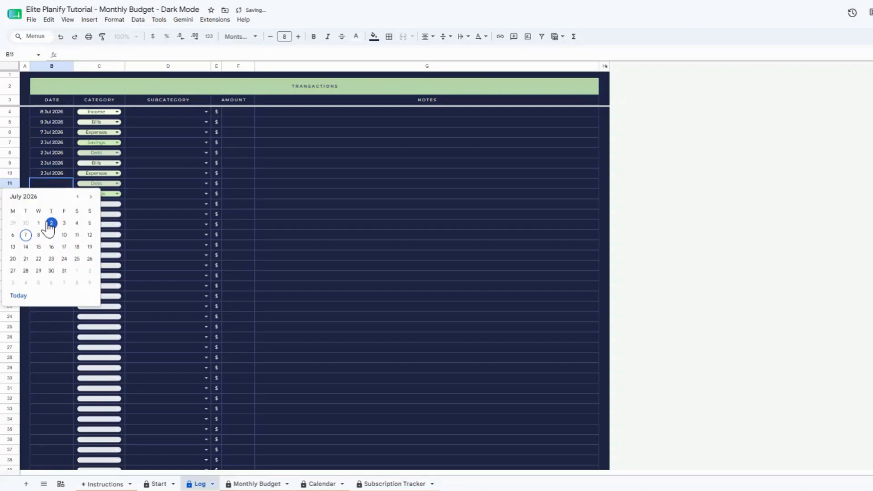
left_click(51, 223)
double_click(58, 195)
left_click(51, 234)
Set the subcategories in D4 to D7 to Salary 2, LPG, Food and Car
left_click(200, 112)
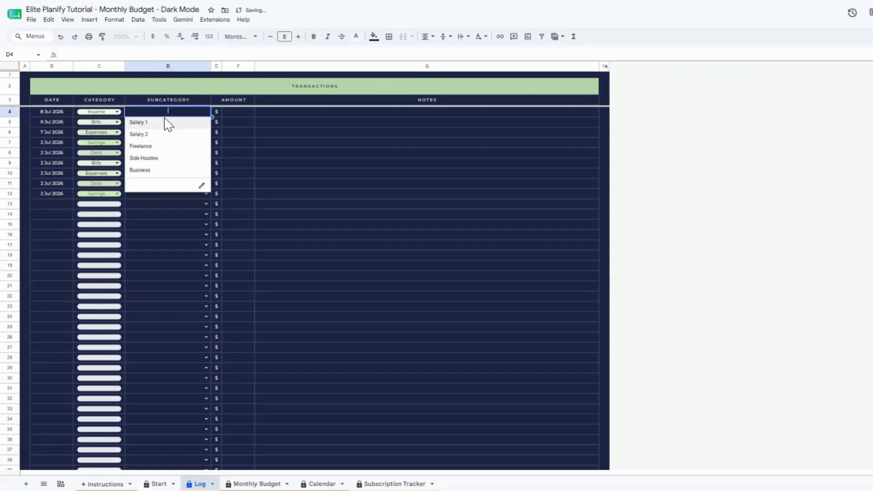
left_click(163, 136)
left_click(206, 122)
left_click(207, 132)
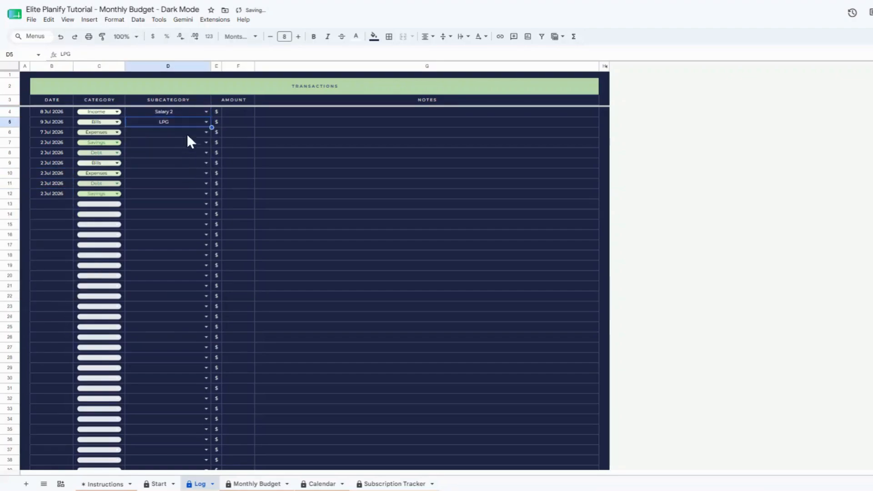
left_click(205, 132)
left_click(164, 167)
left_click(206, 143)
left_click(163, 165)
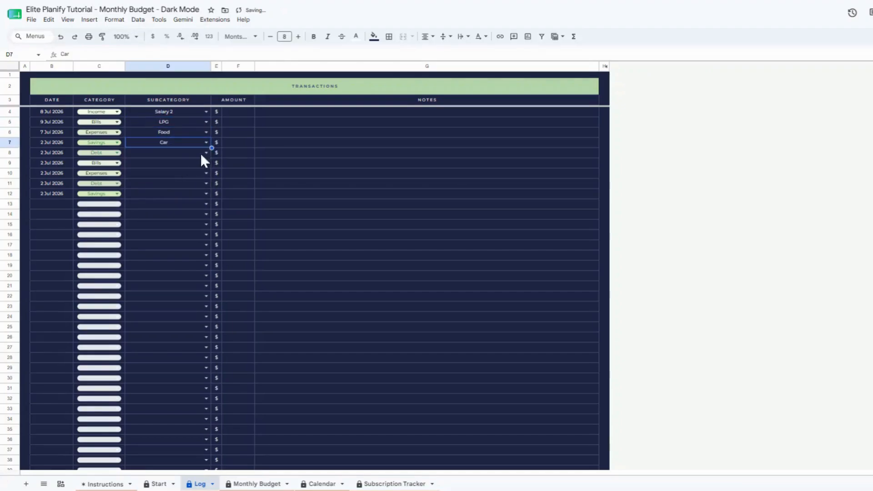
Set the subcategories in D8 to D12 to Medical, Electricity, Grocery, House and Education
left_click(206, 153)
left_click(138, 175)
left_click(206, 163)
left_click(182, 184)
left_click(206, 173)
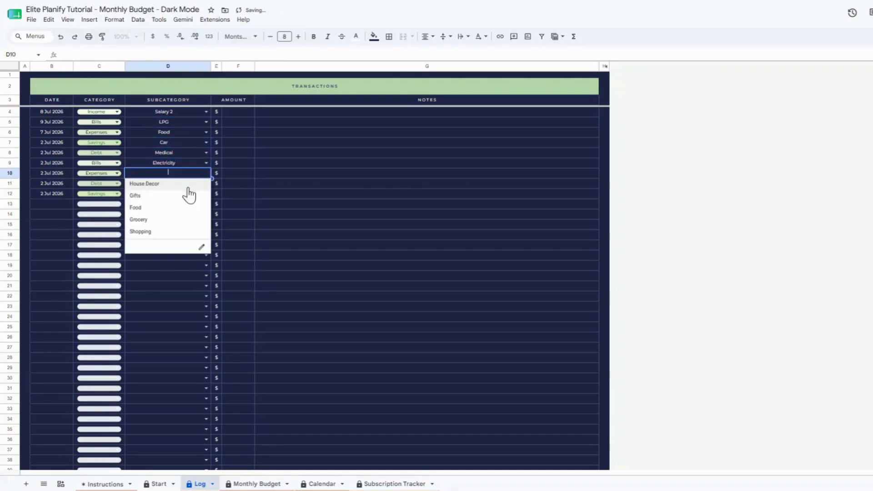
left_click(181, 195)
left_click(206, 183)
left_click(186, 194)
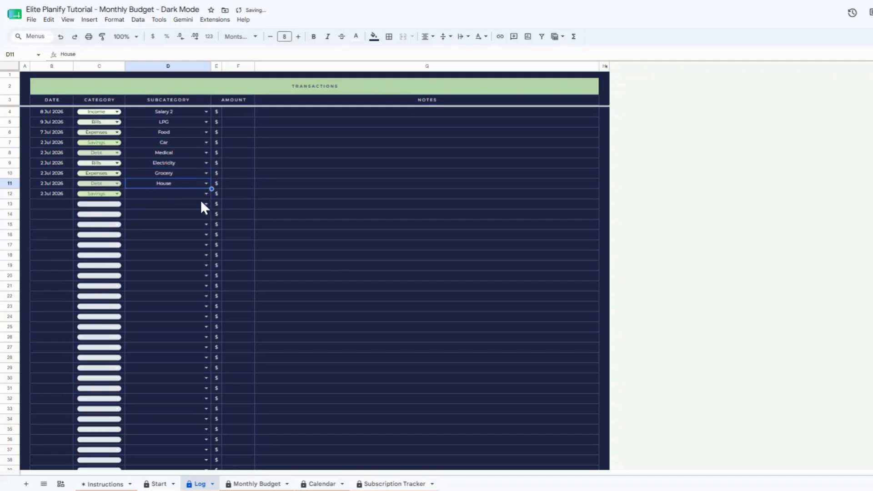
left_click(206, 194)
left_click(167, 213)
Enter the amounts 6000, 90, 40 and 600 for the Salary 2, LPG, Food and Car transactions
left_click(242, 112)
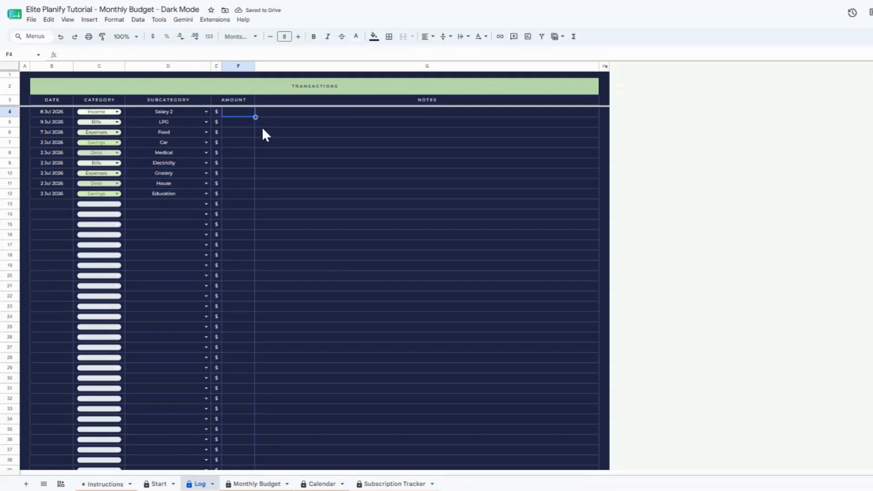
type("6000")
key("Return")
type("90")
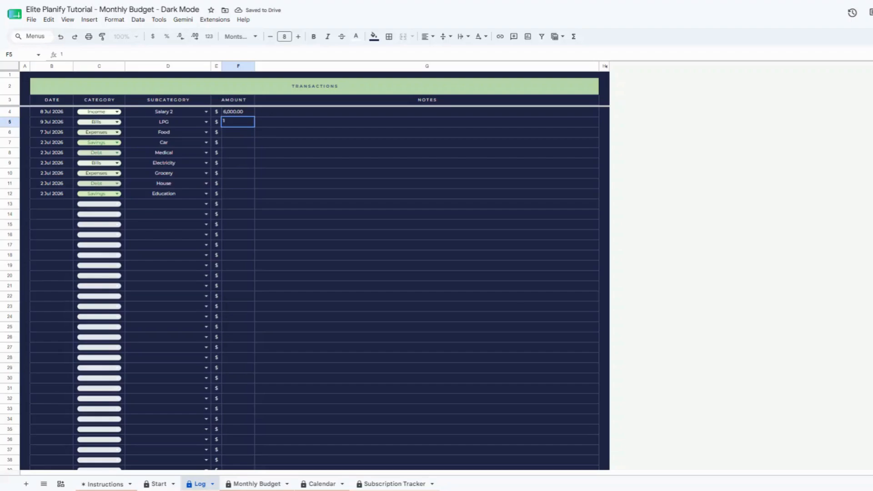
key("Return")
type("40")
key("Return")
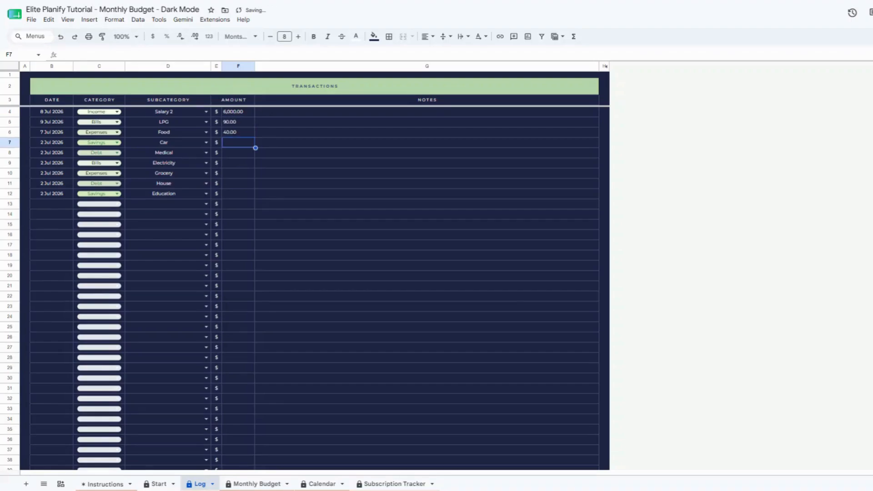
type("600")
key("Return")
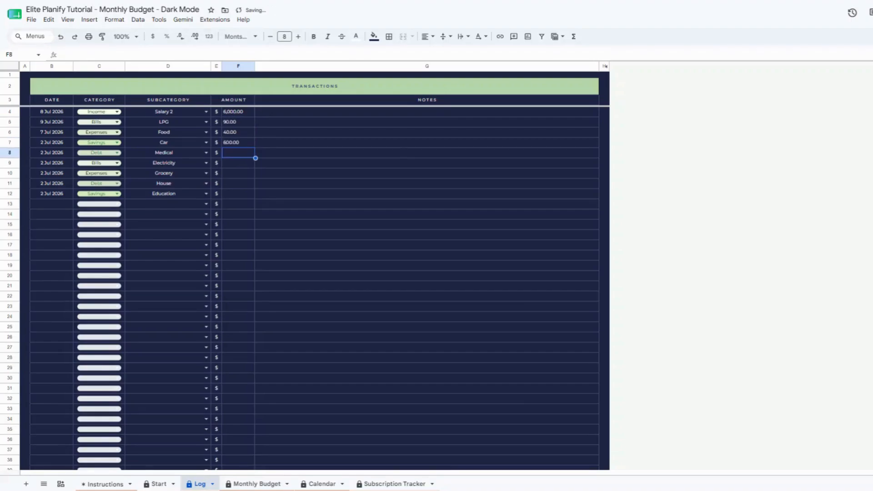
Enter the amounts 200, 90, 30, 30 and 100 in F8 to F12, from Medical to Education
type("200")
key("Return")
type("90")
key("Return")
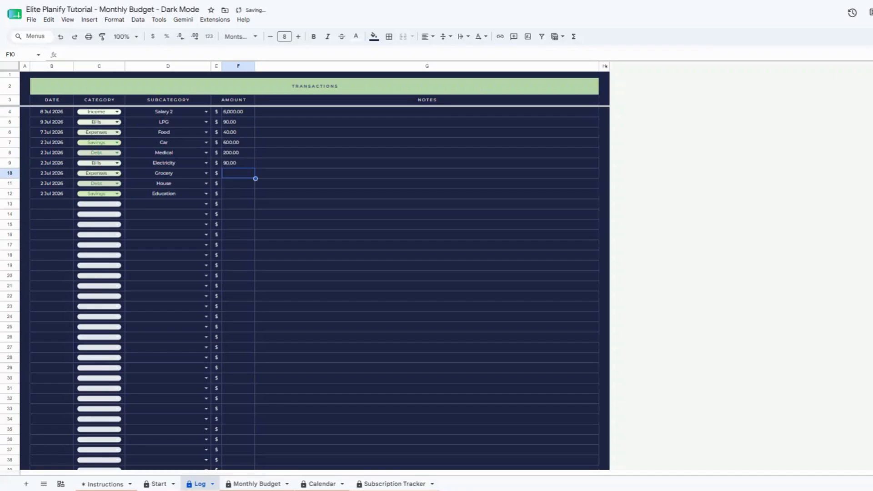
type("30")
key("Return")
type("30")
key("Return")
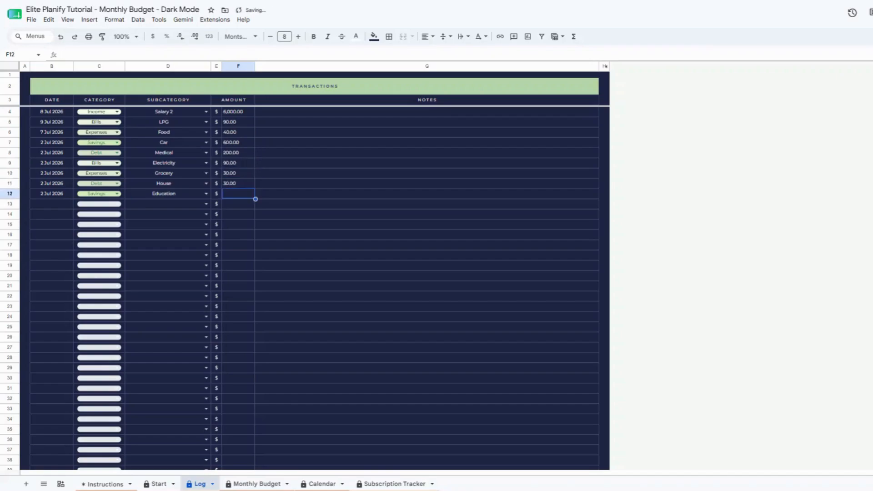
type("100")
key("Return")
Add the note "Notes section" to the first transaction, in G4
left_click(283, 112)
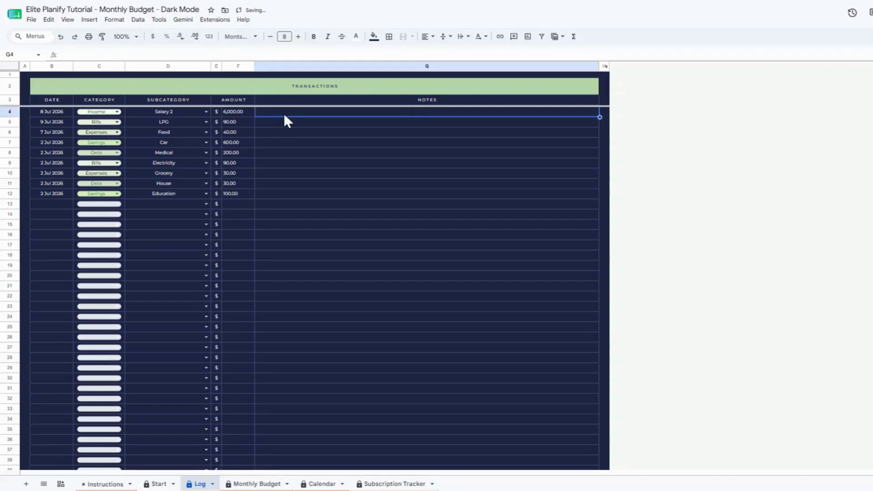
type("Notes")
type(" a")
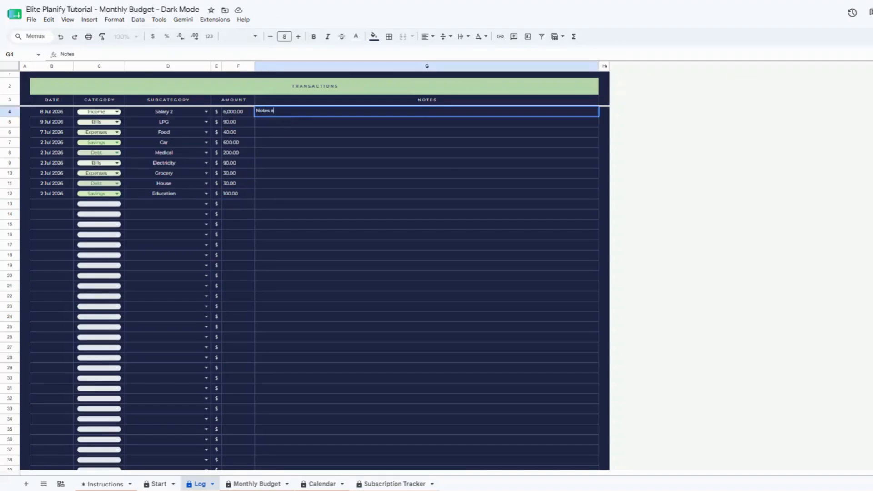
type("section")
key("Return")
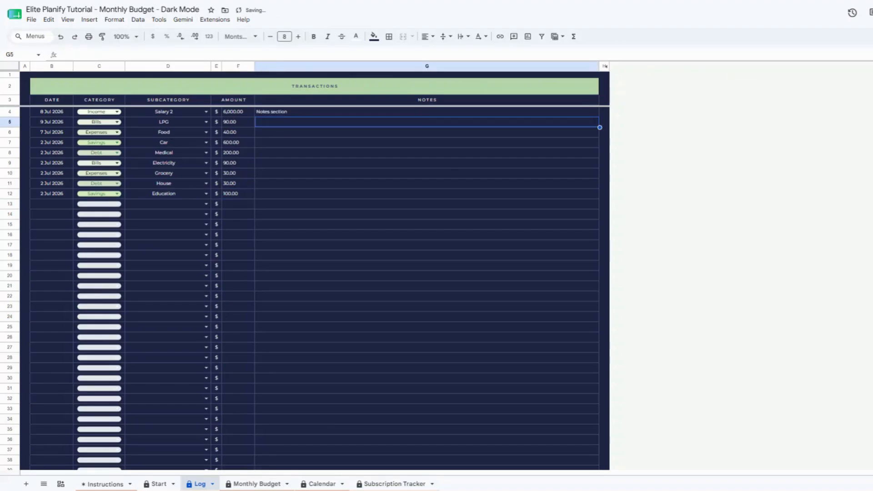
On the Monthly Budget sheet, set the dashboard to July 2026 and the currency to £
left_click(257, 483)
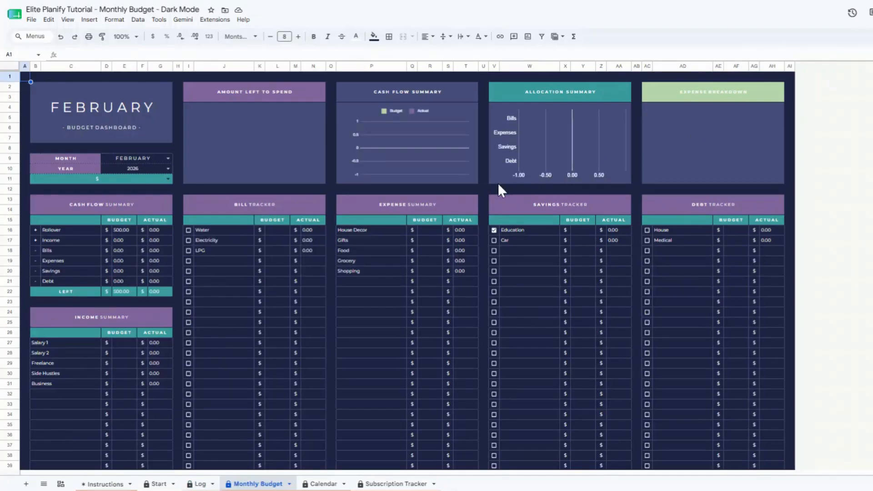
left_click(168, 158)
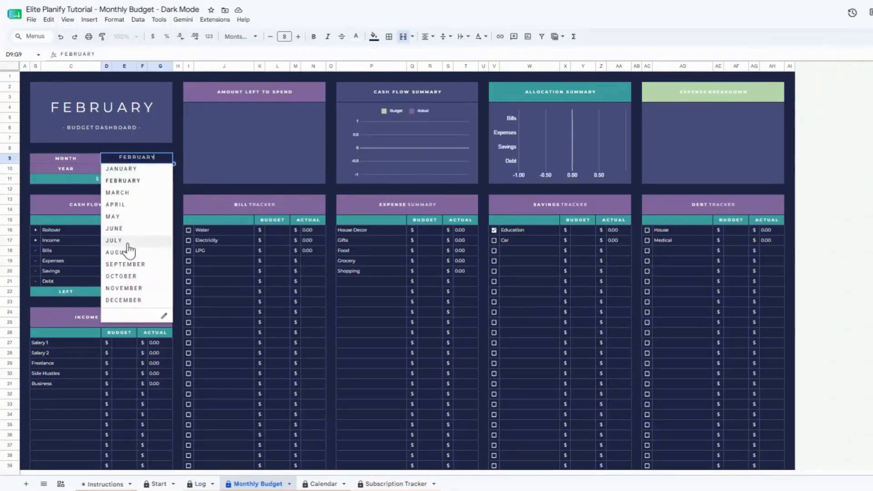
left_click(122, 242)
left_click(168, 169)
left_click(119, 252)
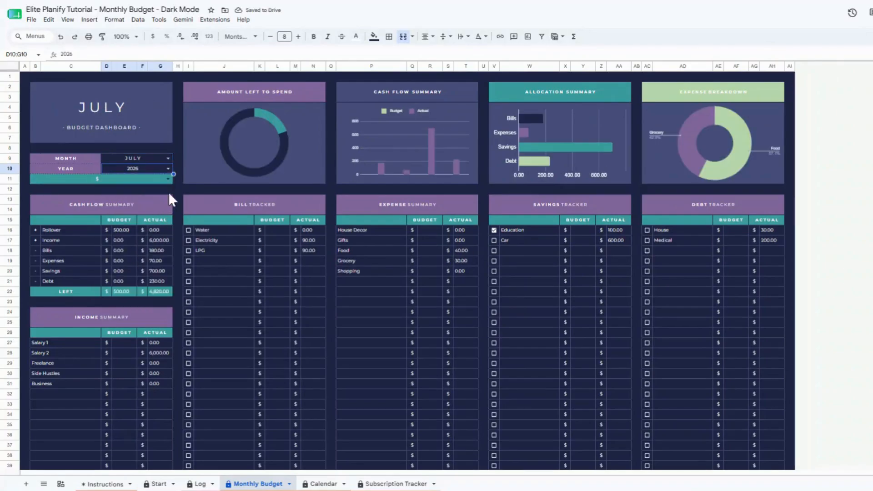
left_click(171, 178)
left_click(77, 237)
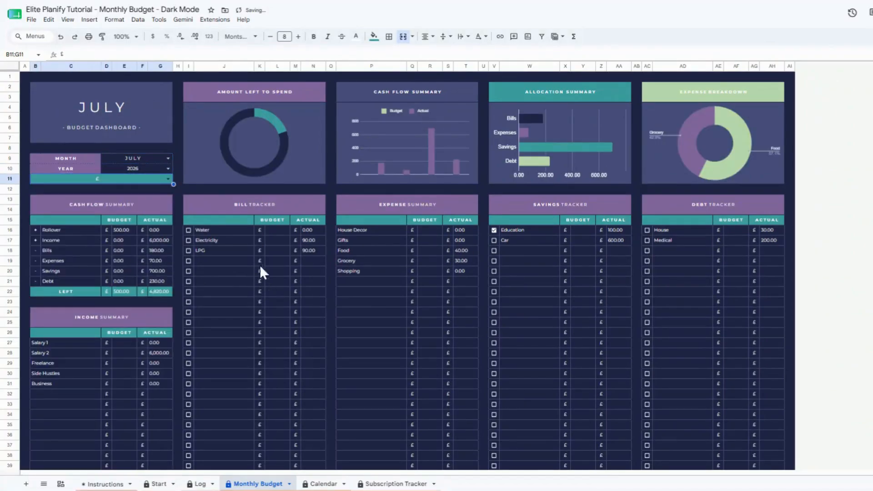
Look over the cash flow summary, its rollover budget, the income summary, and the bill, expense, savings and debt tables
left_click_drag(87, 207, 98, 295)
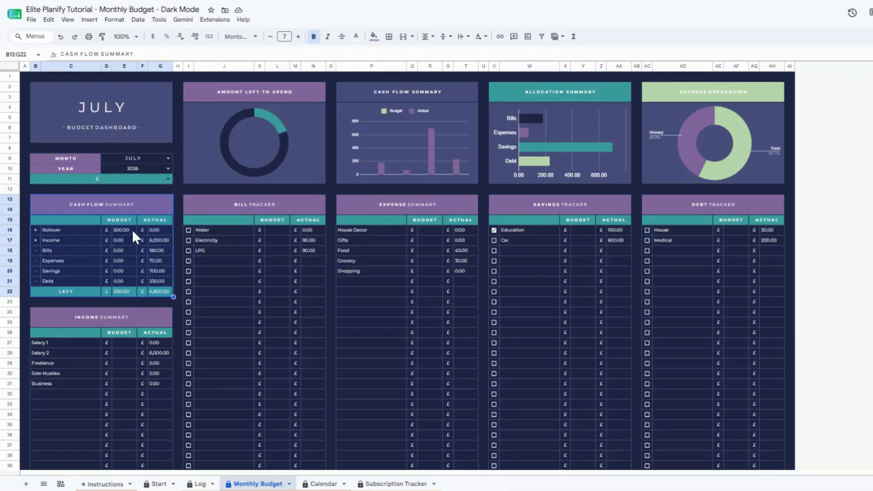
left_click(116, 233)
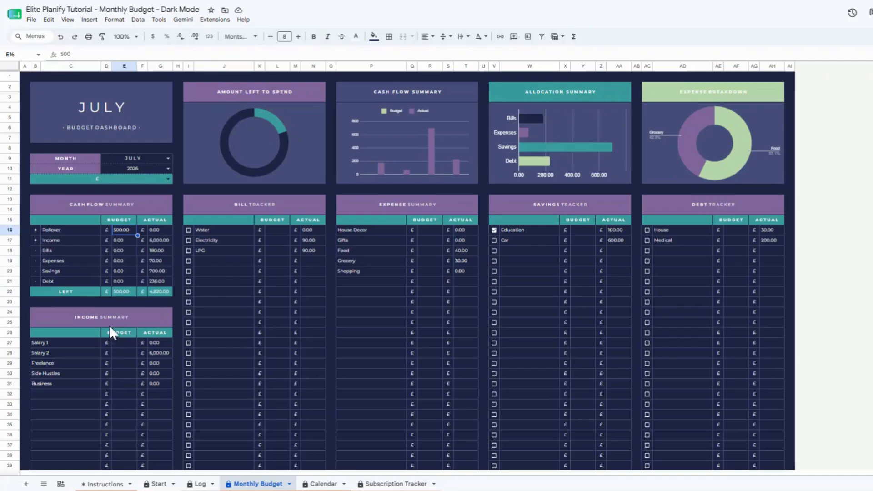
left_click_drag(118, 318, 122, 405)
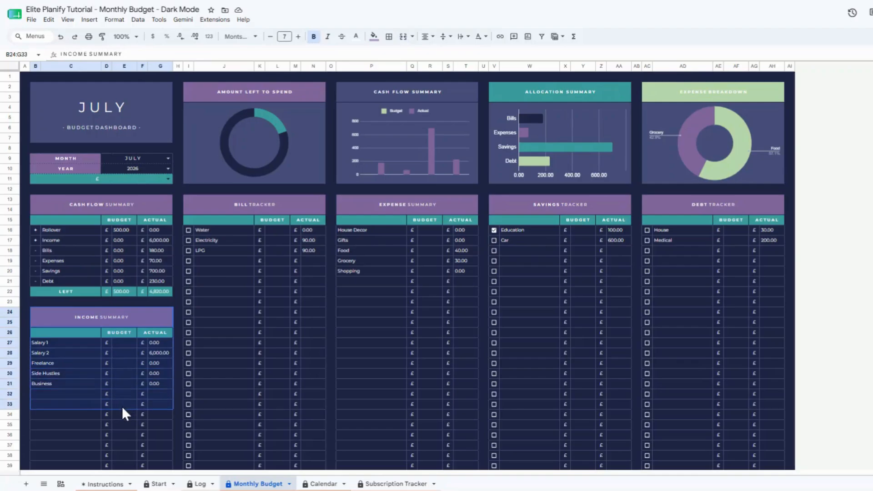
left_click_drag(271, 204, 689, 418)
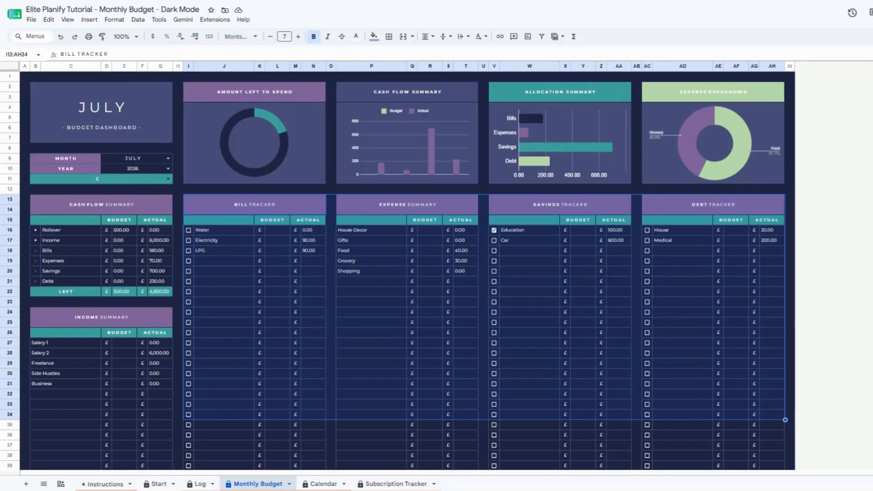
On the Calendar sheet, set the smart calendar's month to July and its year to 2026
left_click(320, 484)
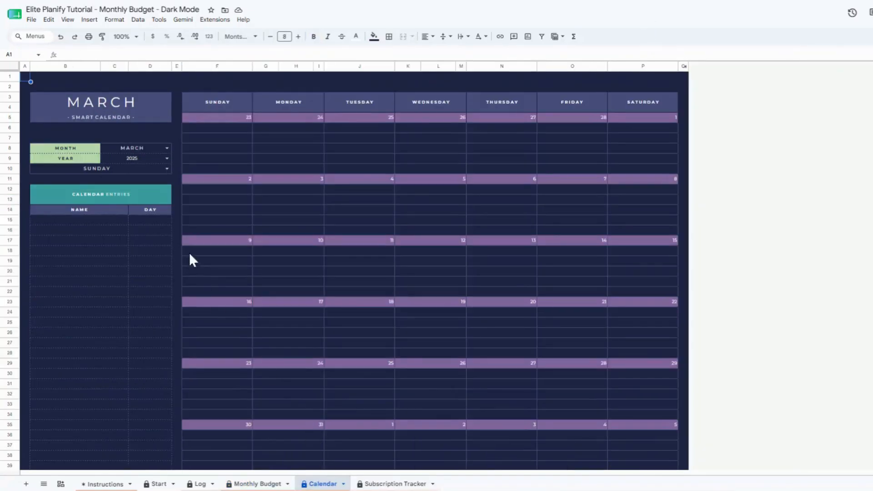
left_click(143, 151)
left_click(167, 148)
left_click(127, 229)
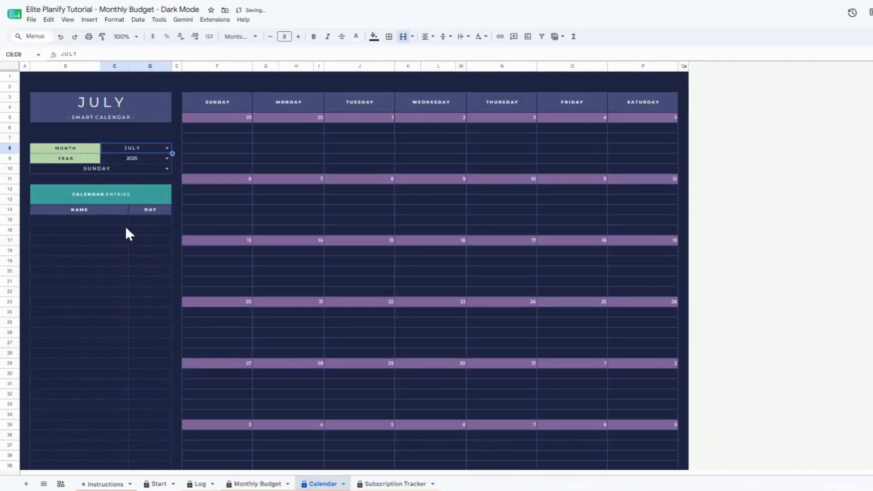
left_click(169, 159)
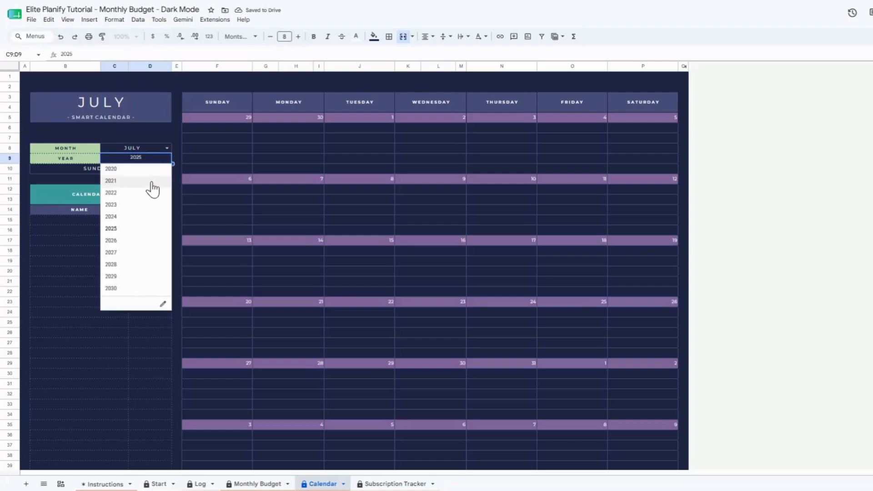
left_click(136, 225)
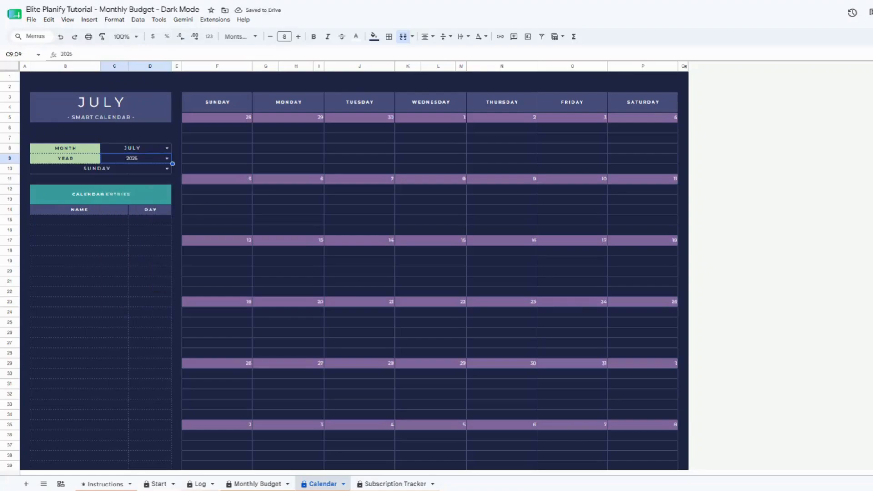
Set the smart calendar's week start day to Monday
left_click(163, 170)
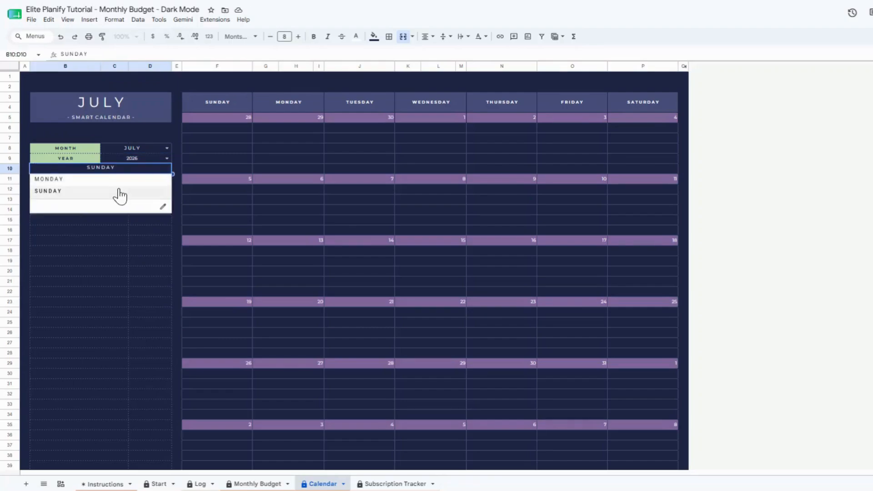
left_click(118, 192)
left_click(168, 169)
left_click(129, 188)
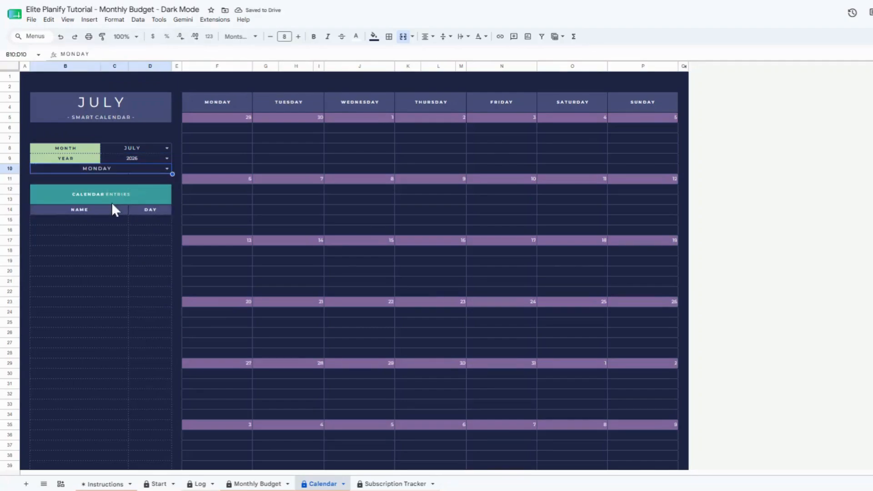
Add the names Task 1, Task 2, Task 3 and Task 4 to the calendar entries, starting in row 15
left_click(107, 222)
type("Task")
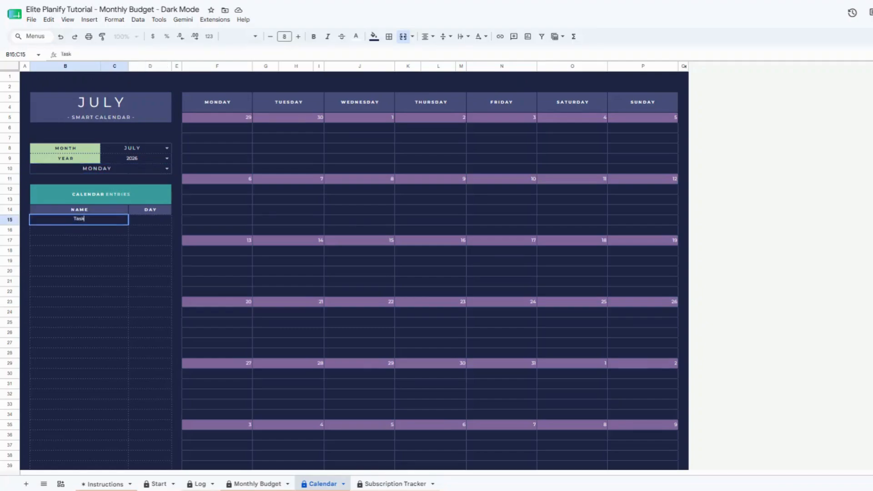
type(" 1")
key("Return")
type("Task 2")
key("Return")
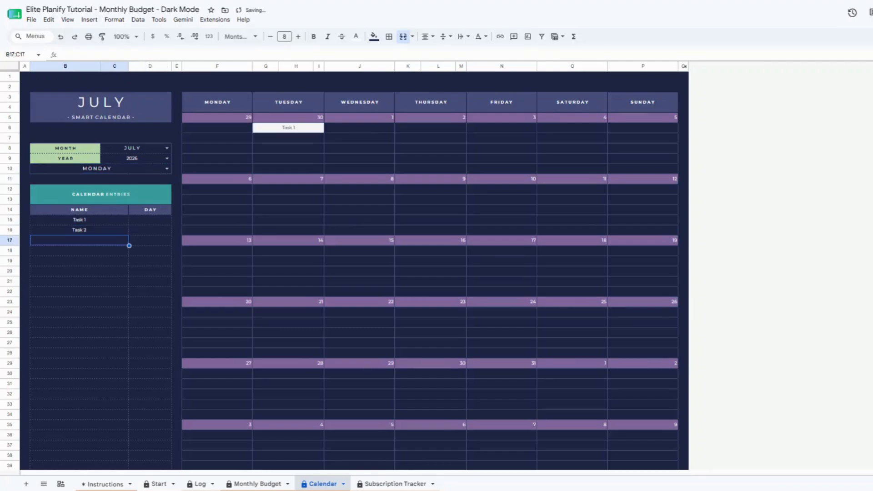
type("Task 3")
key("Return")
type("T")
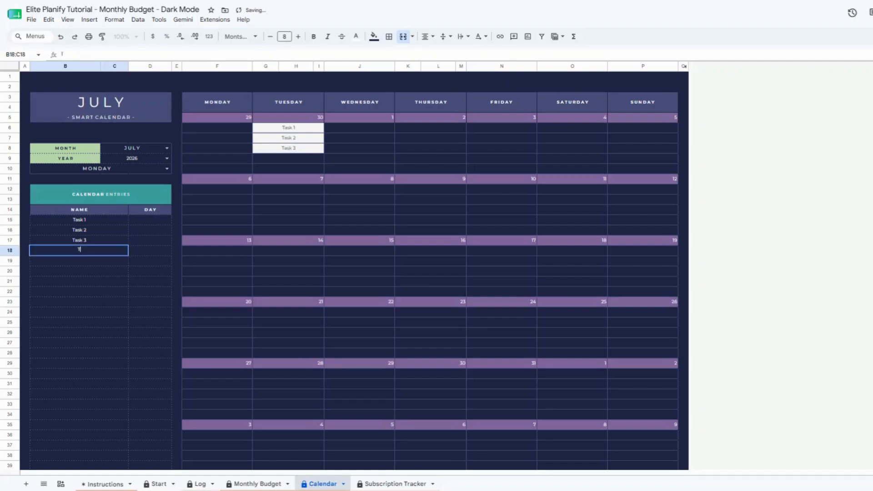
type("ask 4")
key("Return")
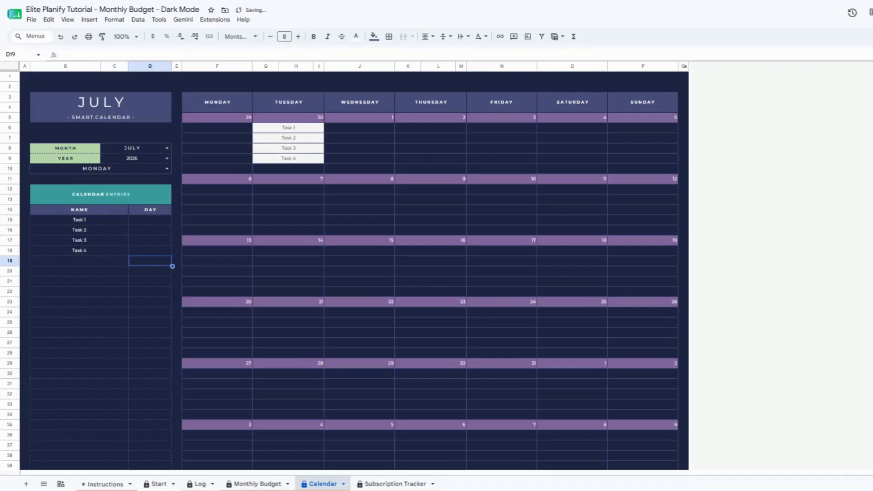
Assign days 1, 5, 6 and 8 to Task 1 through Task 4 in the calendar entries
key("Right")
key("Up")
key("Up")
key("Up")
key("Up")
key("Return")
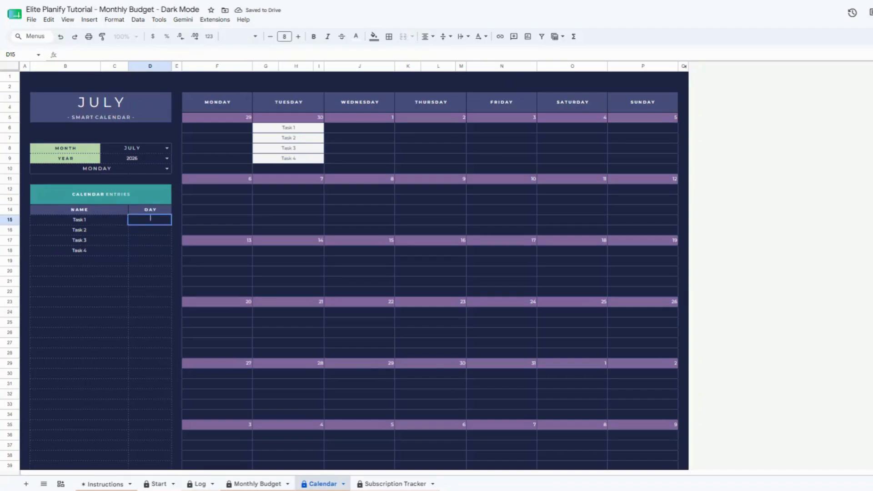
key("Return")
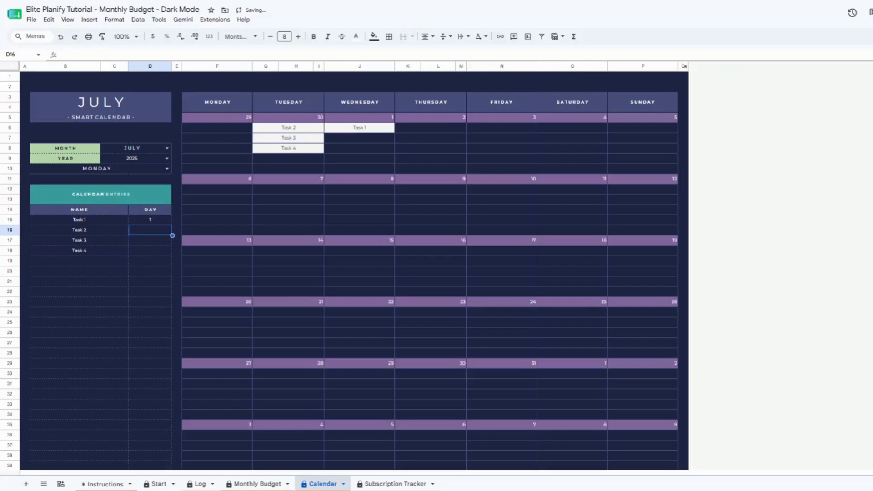
type("5")
key("Return")
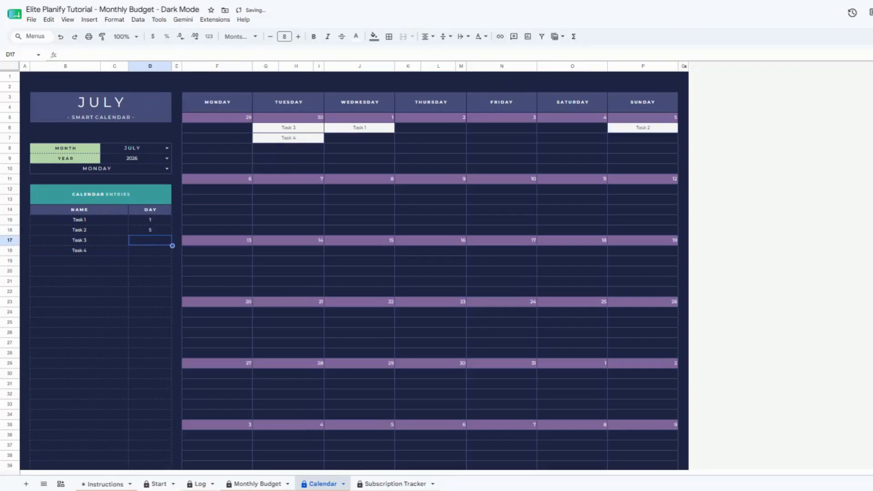
type("6")
key("Return")
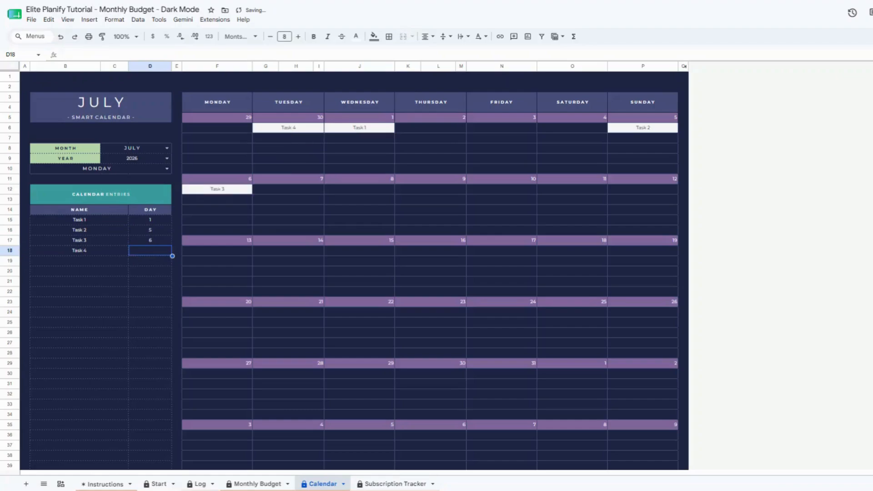
type("8")
key("Return")
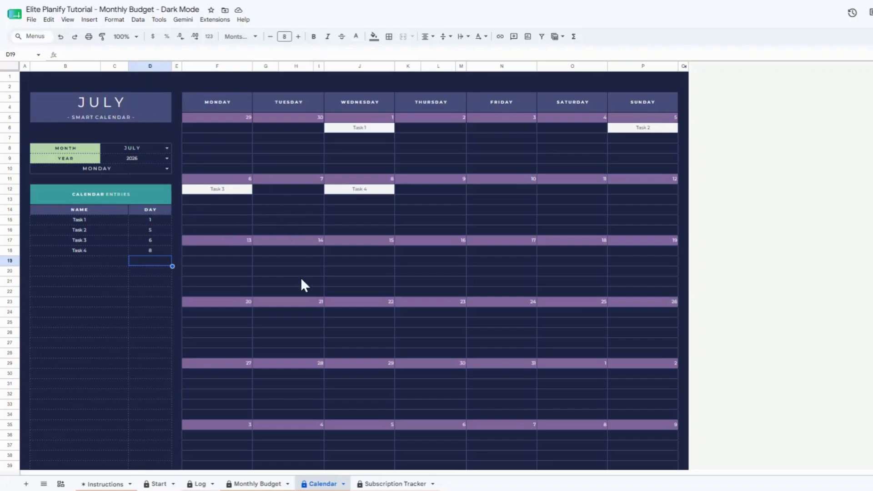
Duplicate the Calendar sheet and rename the copy "aug Calendar"
right_click(326, 485)
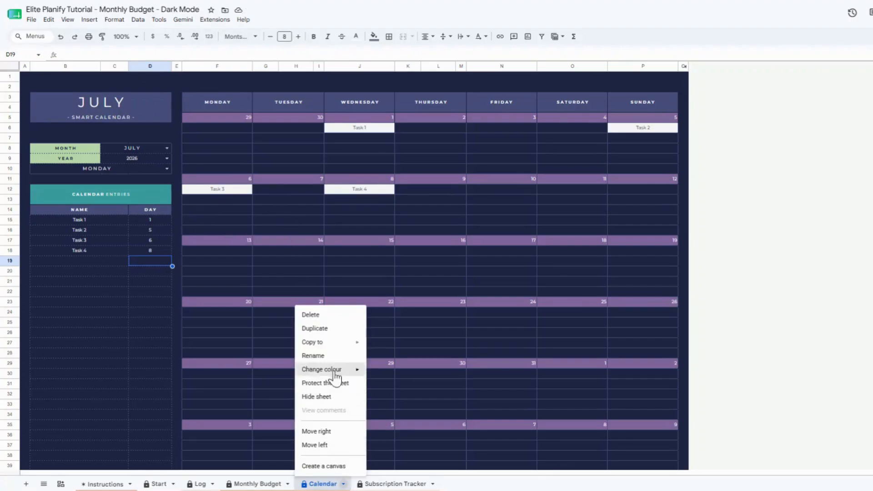
left_click(339, 331)
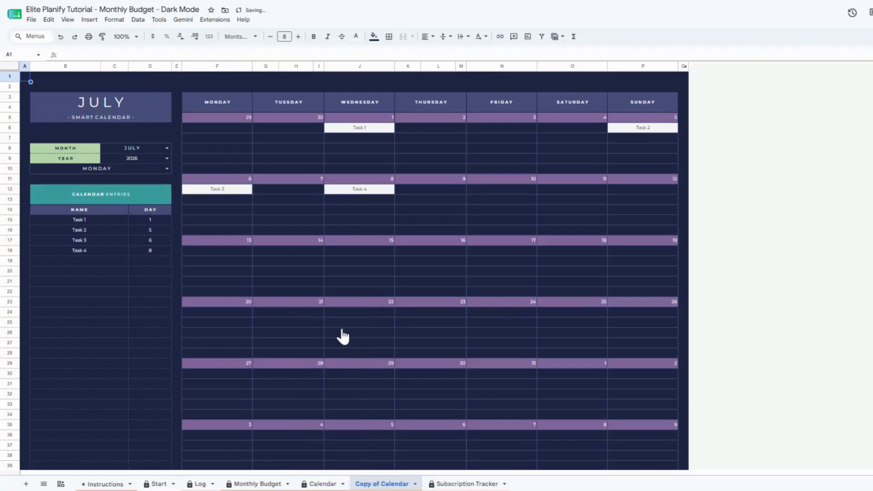
right_click(391, 488)
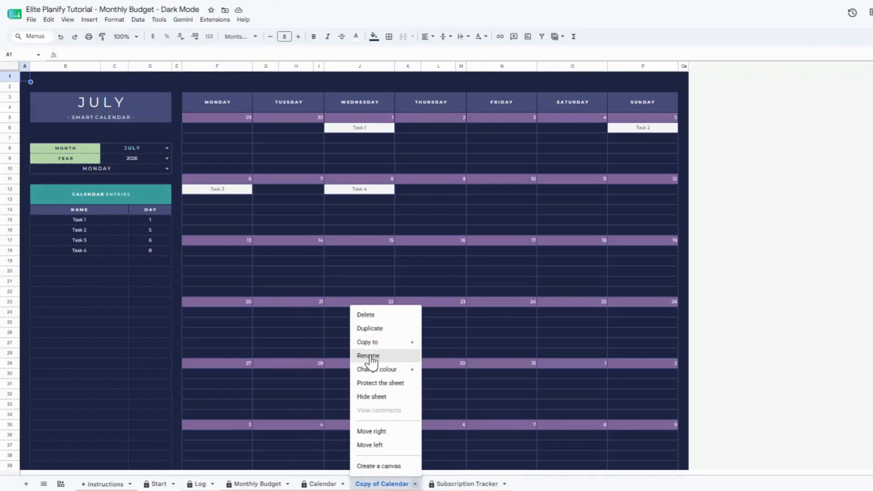
left_click(369, 356)
key("Home")
key("ctrl+Delete")
key("ctrl+Delete")
type("aug")
key("Return")
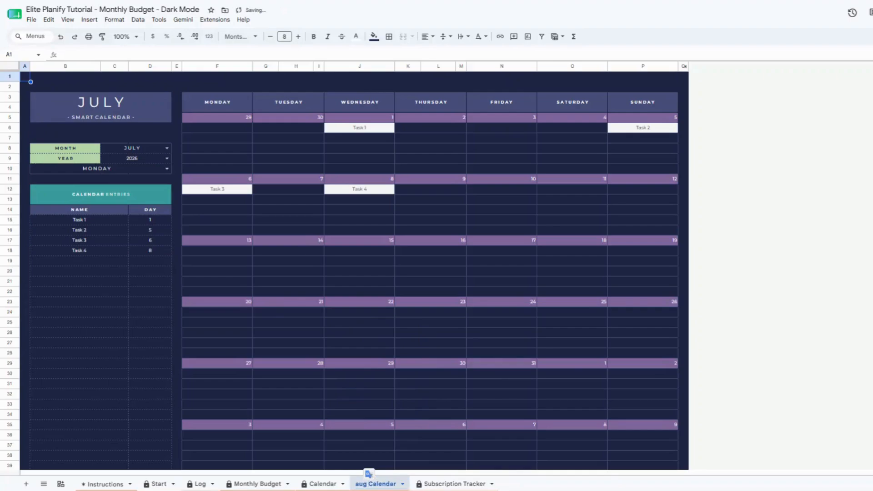
Set the aug Calendar sheet's month to August, and delete that sheet
left_click(136, 148)
left_click(137, 242)
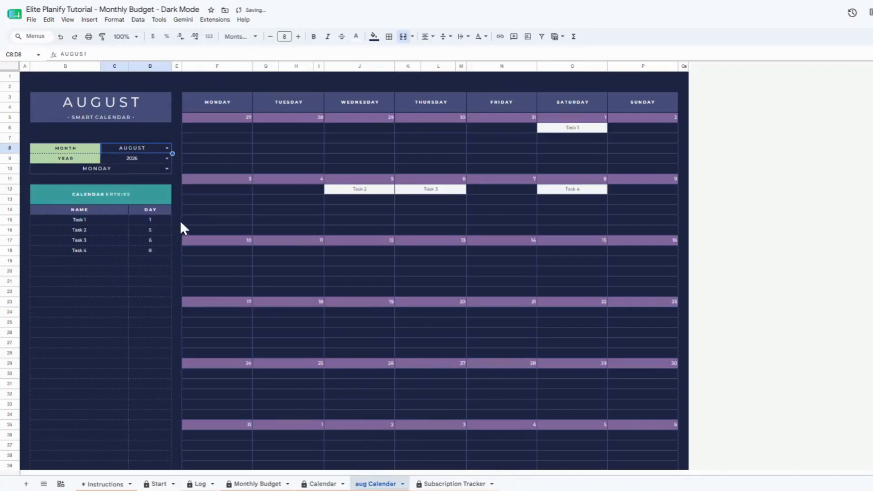
right_click(363, 486)
left_click(387, 314)
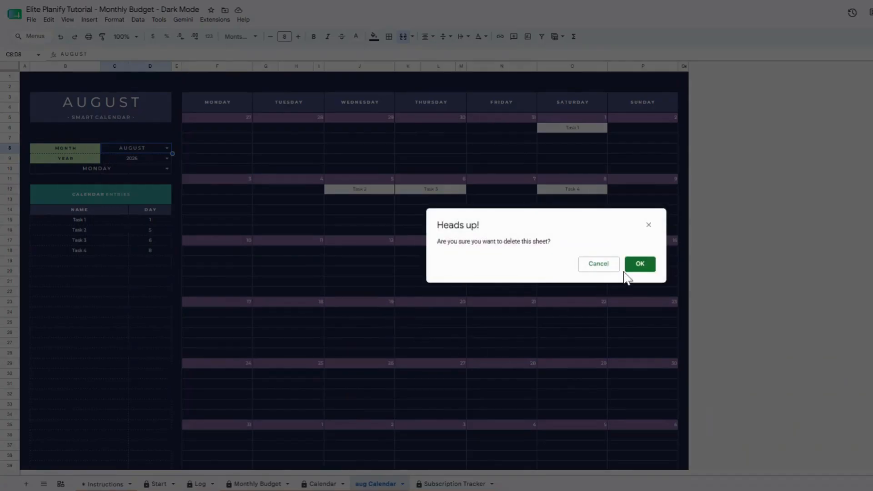
left_click(638, 264)
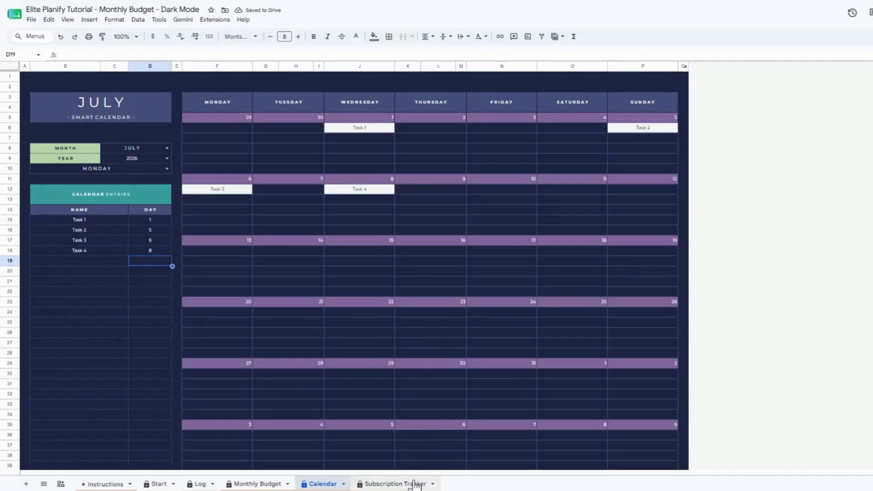
Set the Calendar sheet's week start day to Sunday
left_click(167, 169)
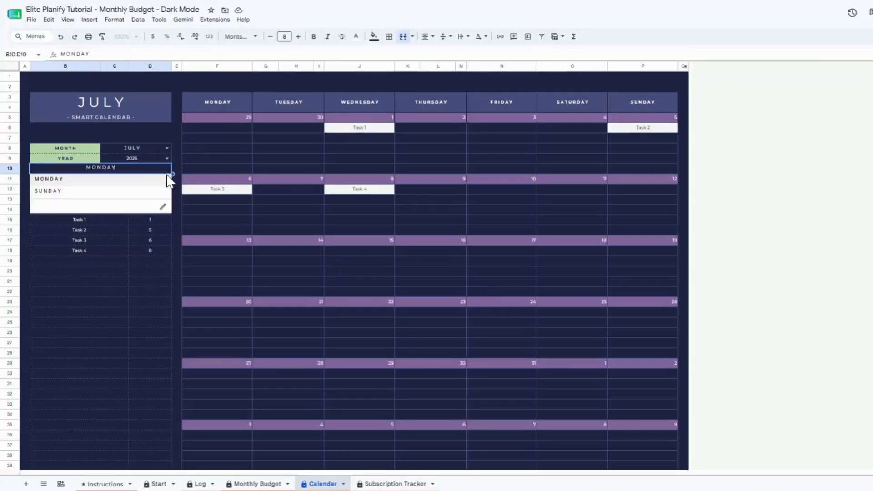
left_click(136, 191)
Fill the first four bill tracker rows below the calendar with Water, Electricity, Electricity and LPG
scroll(190, 222, "down", 10)
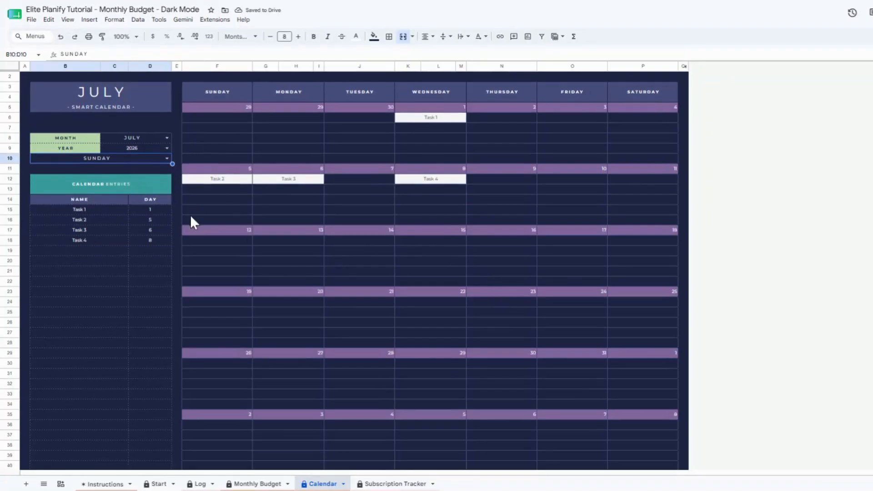
left_click(239, 222)
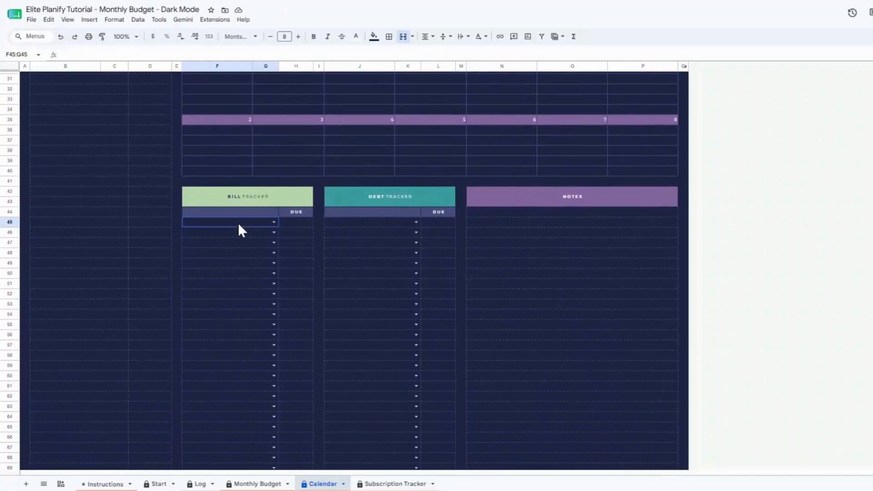
left_click(239, 223)
left_click(257, 232)
left_click(275, 232)
left_click(254, 255)
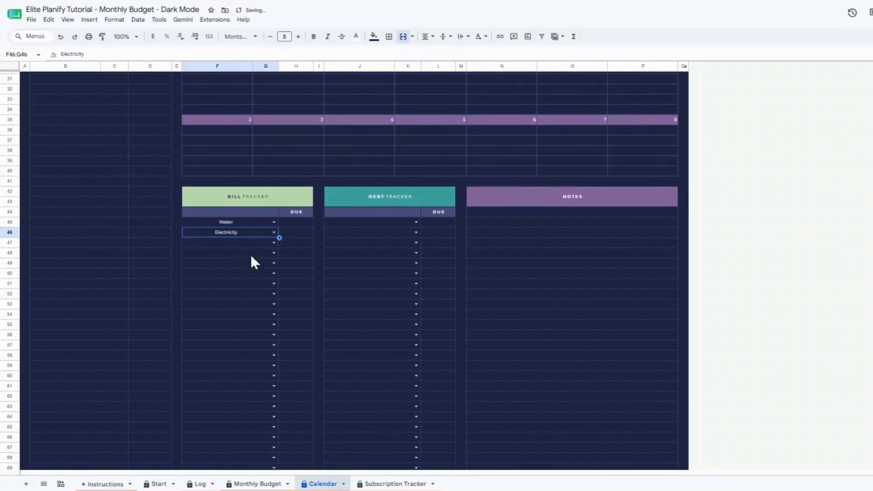
left_click(273, 242)
left_click(218, 266)
left_click(273, 253)
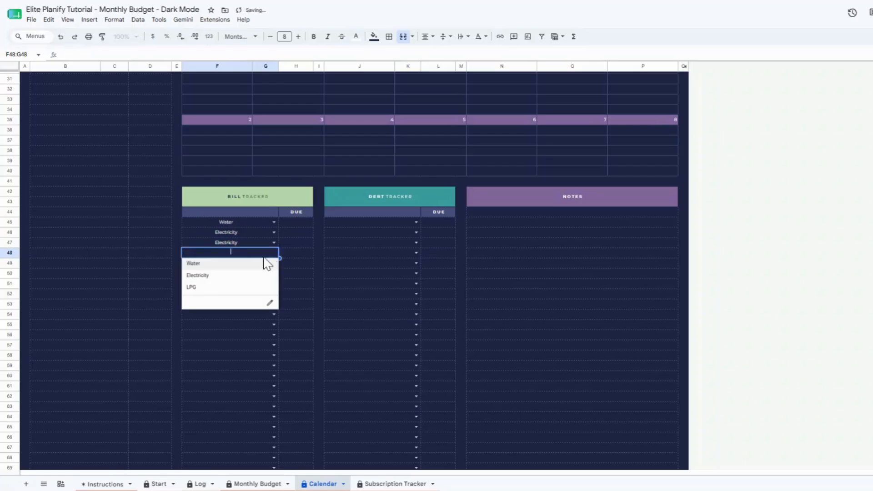
left_click(193, 286)
Enter the due days 2, 6, 9 and 20 for the four bills in the bill tracker
double_click(295, 223)
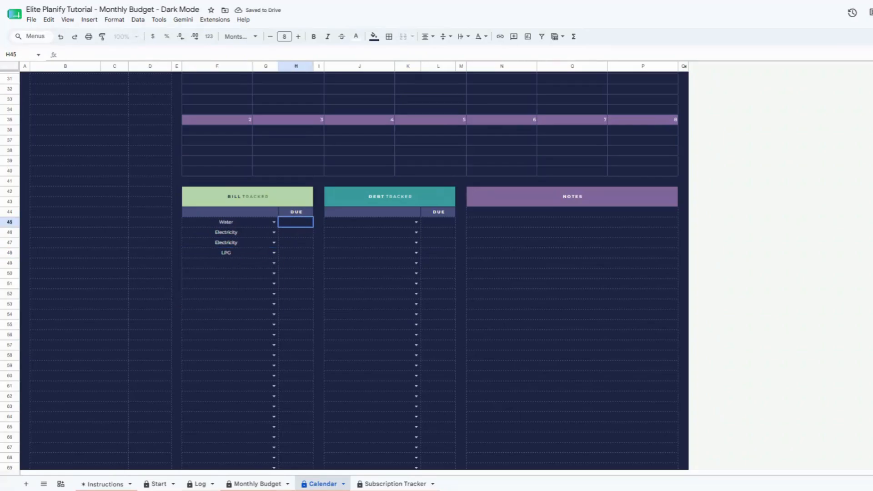
type("2")
key("Return")
type("6")
key("Return")
type("9")
key("Return")
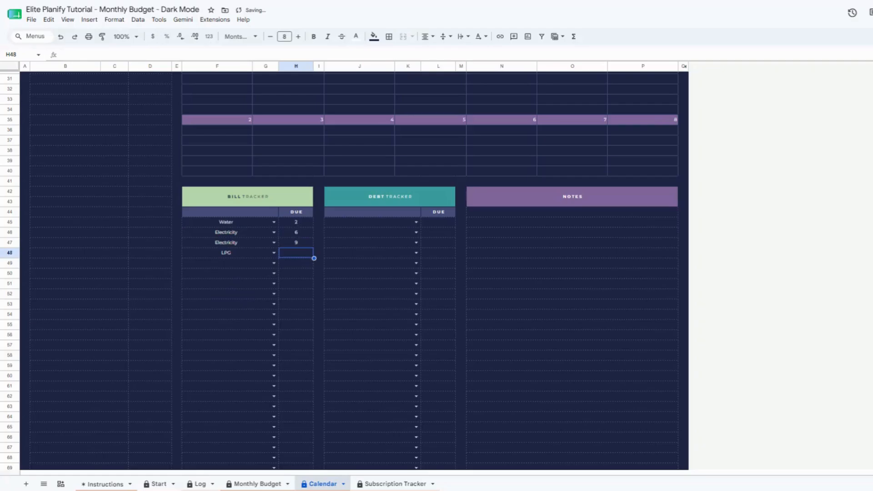
type("20")
key("Return")
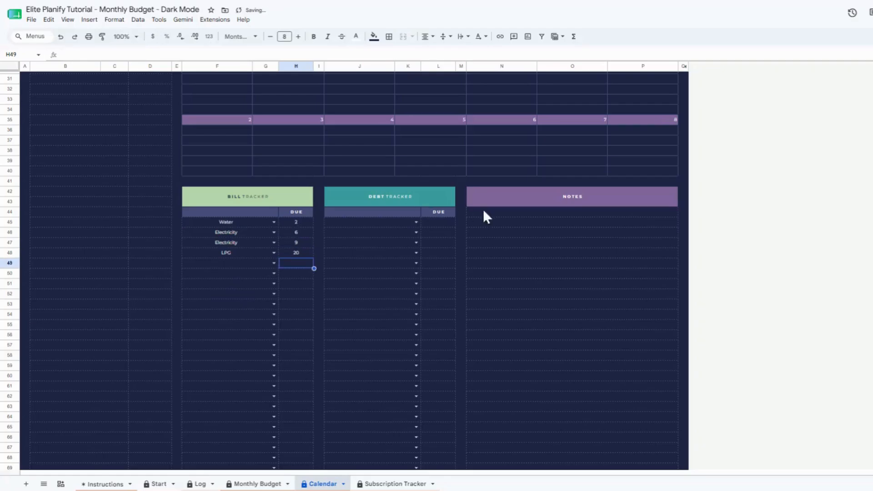
Add two Medical entries to the debt tracker, with due days 30 and 29
left_click(415, 223)
left_click(381, 245)
left_click(415, 233)
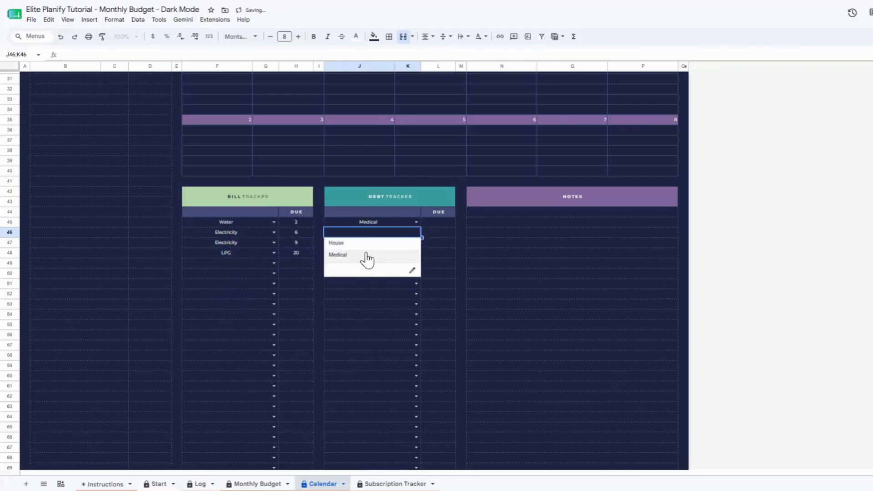
left_click(367, 254)
left_click(440, 222)
type("30")
key("Return")
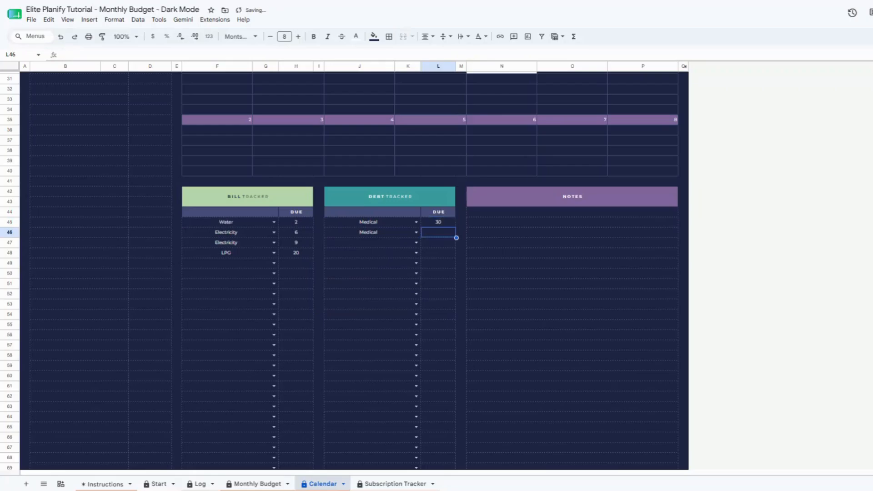
type("29")
key("Return")
Change the Water bill's due day to 10 in the bill tracker
scroll(430, 273, "up", 7)
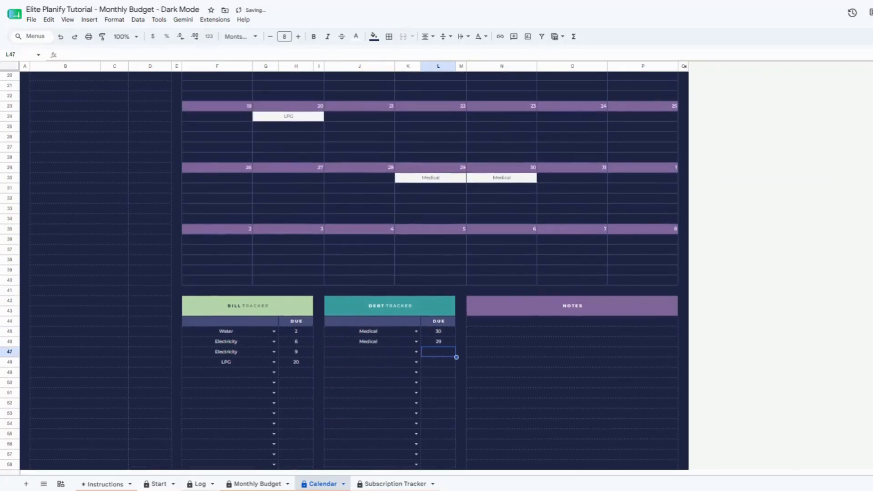
left_click(296, 455)
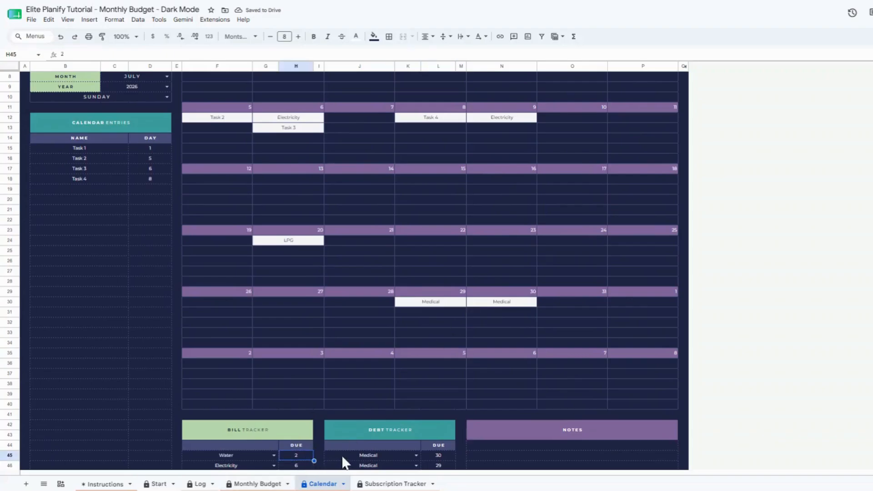
type("10")
key("Return")
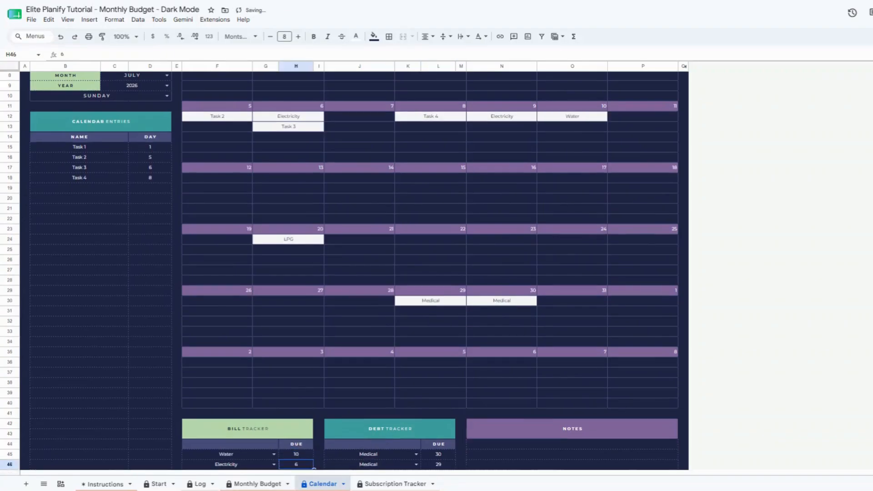
On the Subscription Tracker sheet, list Netflix, Amazon and ElevenLabs as the categories in the subscription overview
left_click(394, 485)
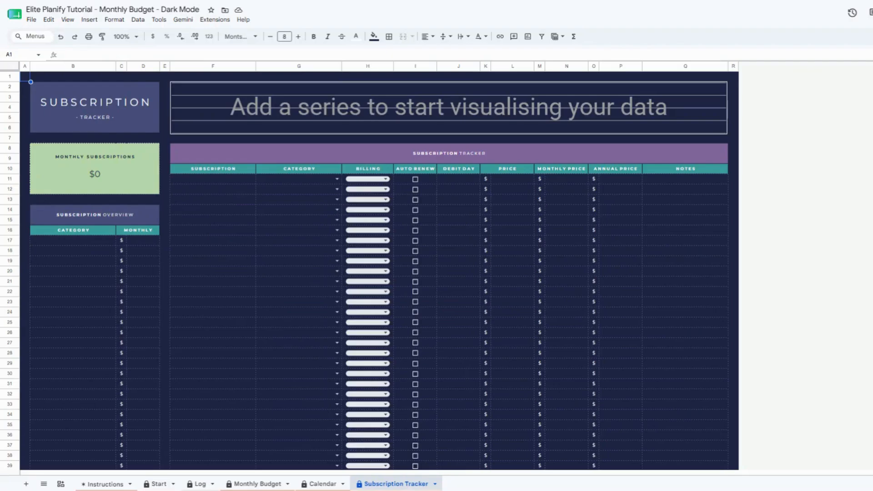
left_click(80, 243)
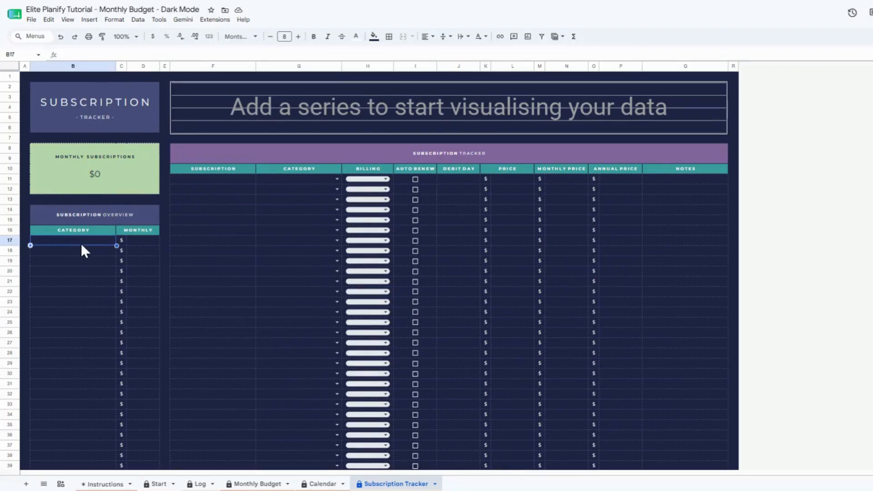
type("Netflix")
key("Return")
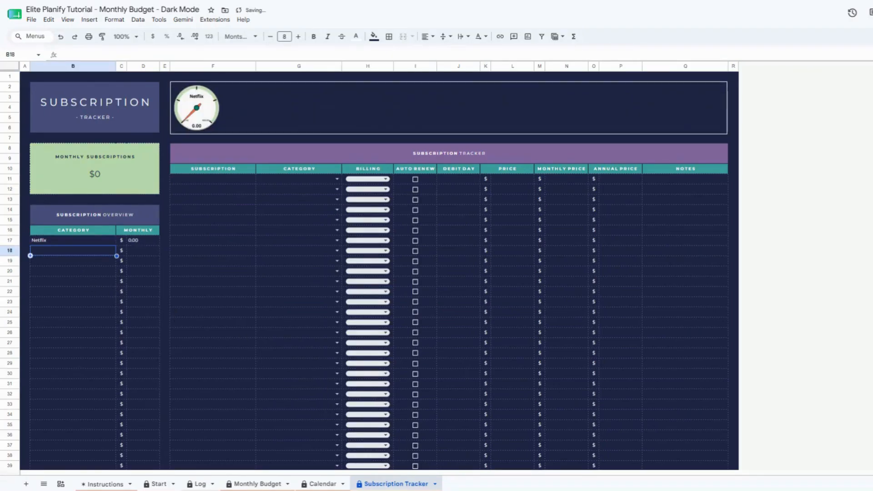
type("Amazon")
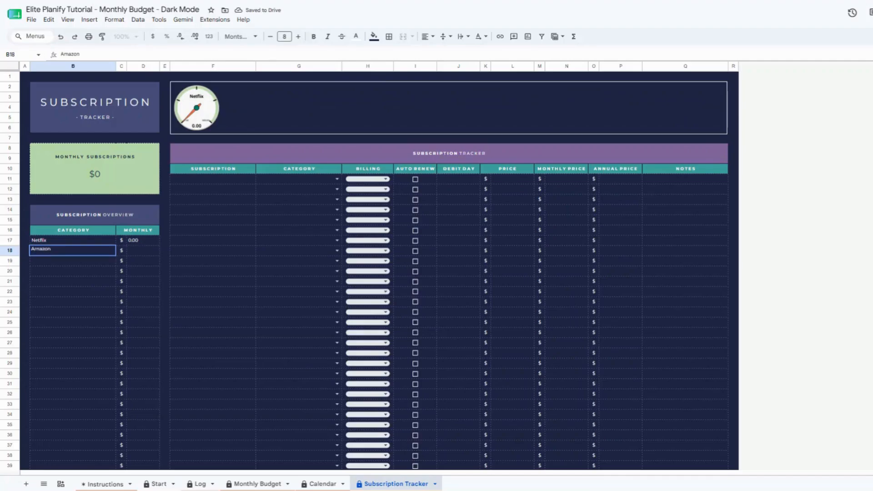
key("Return")
type("ElevenLabs")
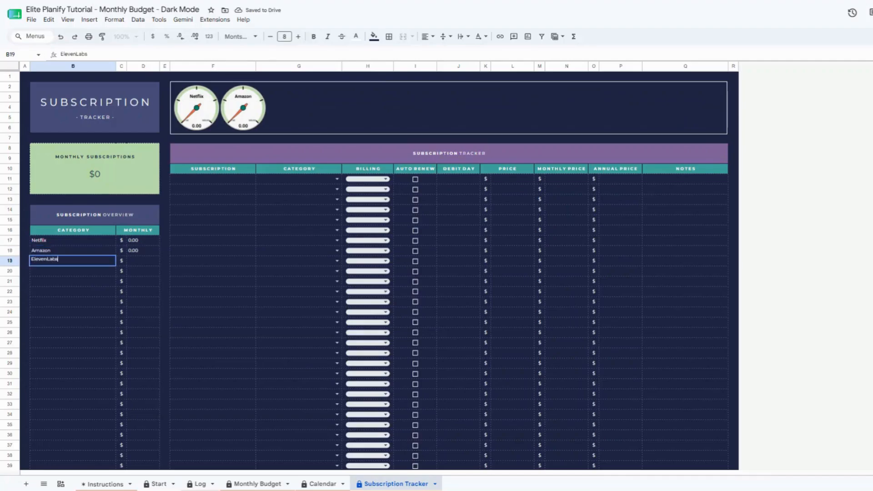
key("Return")
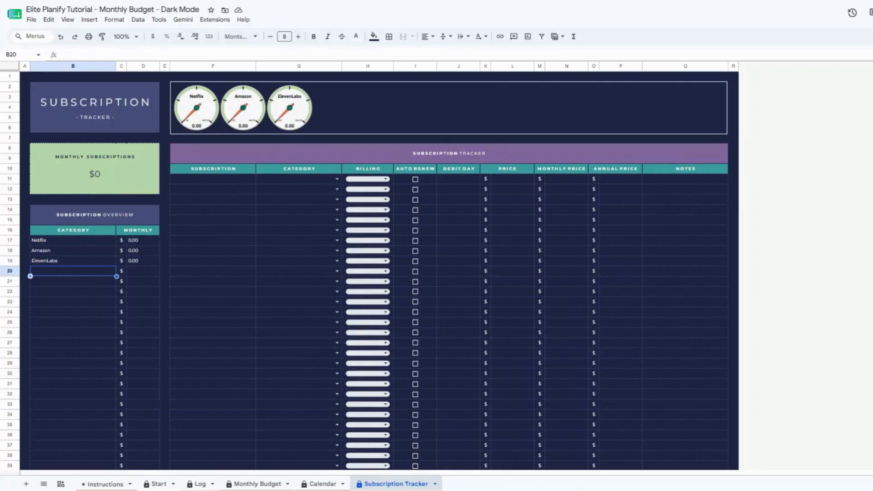
Name the first four subscriptions in the subscription table Subs 1, Subs 2, Subs 3 and Subs 4
left_click(213, 179)
type("Subs 1")
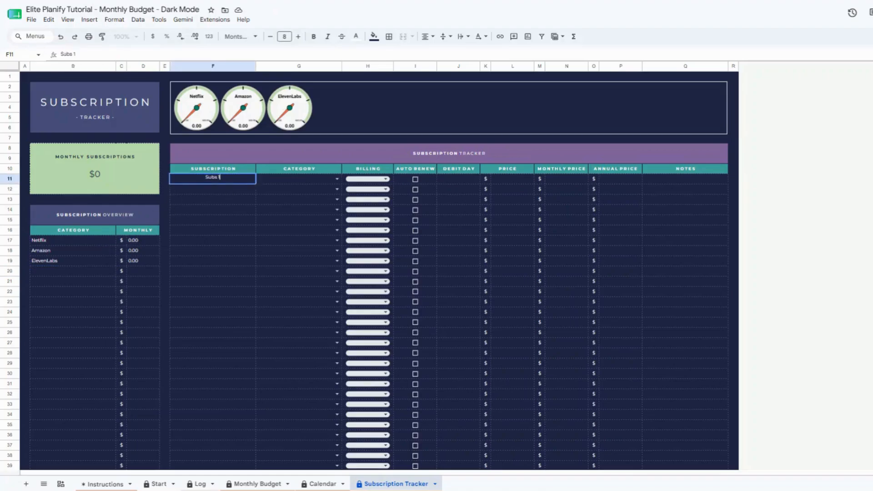
key("Return")
type("Subs 2")
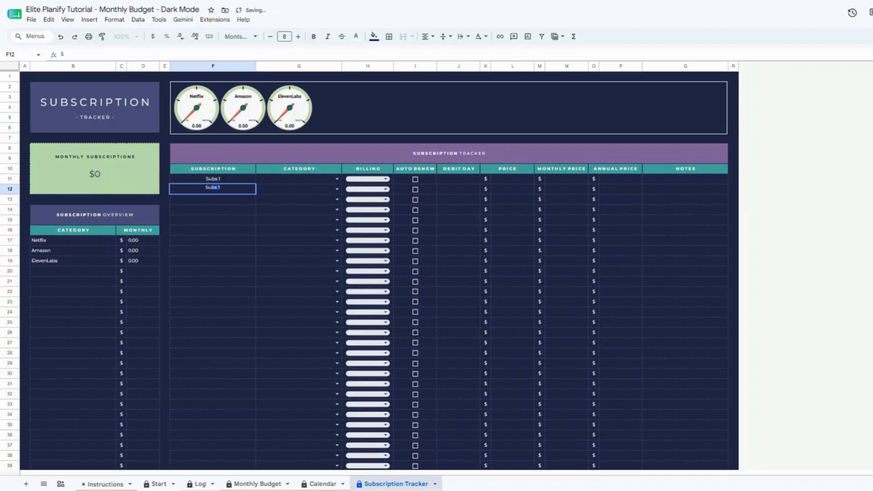
key("Return")
type("Subs 3")
key("Return")
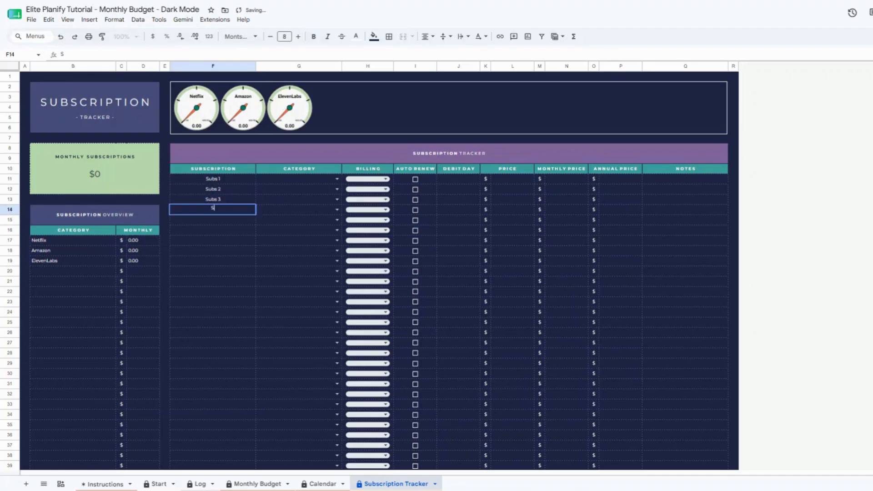
type("Subs 4")
key("Return")
Assign the category Netflix to Subs 1 and Amazon to Subs 2
left_click(295, 179)
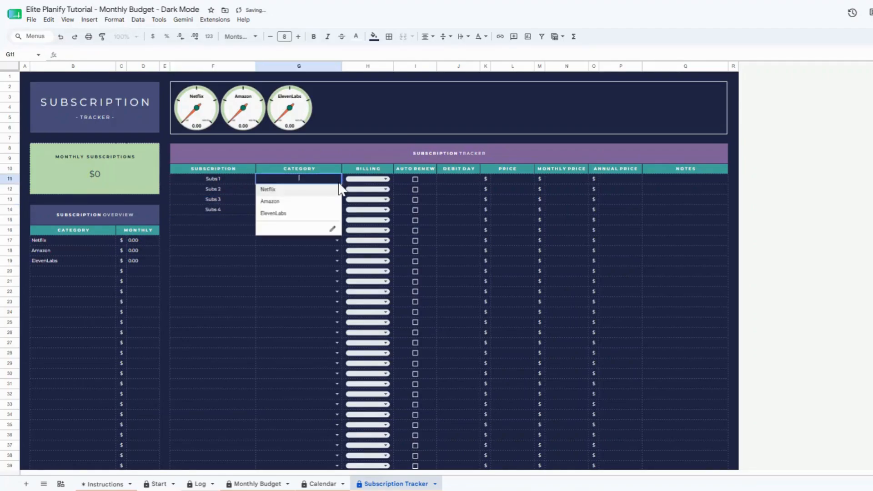
left_click(298, 189)
left_click(337, 189)
left_click(295, 211)
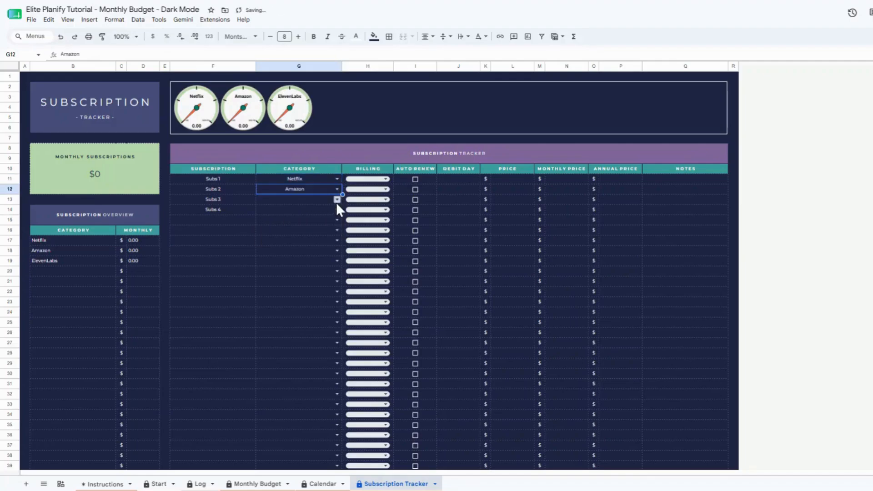